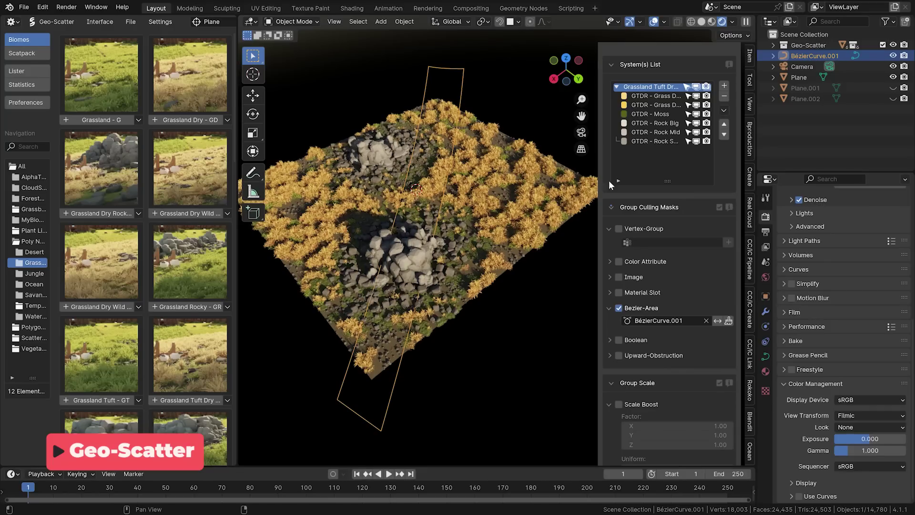
Move BézierCurve.001 along the global X axis to shift the grassland scatter area.
{"action": "key", "text": "g"}
{"action": "key", "text": "x"}
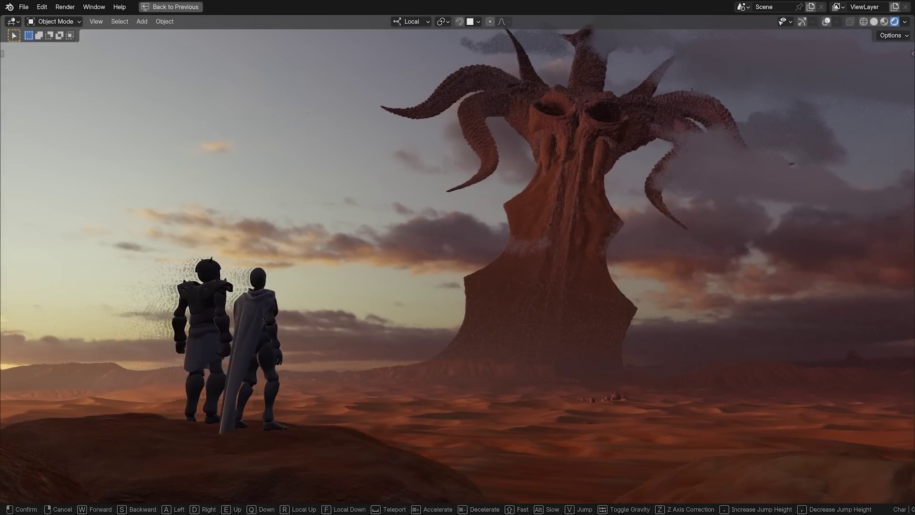
Confirm the walk view behind the mannequins and turn it toward the skull monolith.
{"action": "left_click", "coordinate": [559, 216]}
{"action": "middle_click_drag", "start_coordinate": [563, 210], "coordinate": [557, 214]}
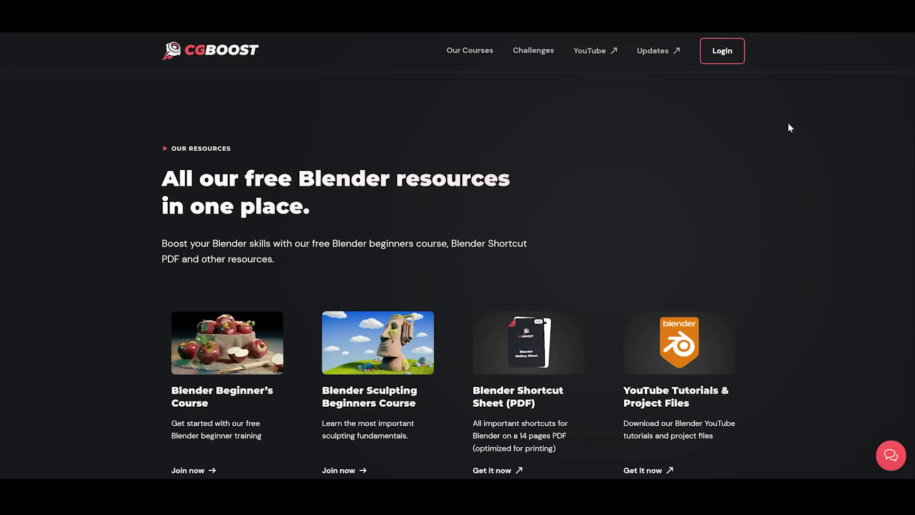
{"action": "scroll", "coordinate": [790, 127], "scroll_direction": "down", "scroll_amount": 2}
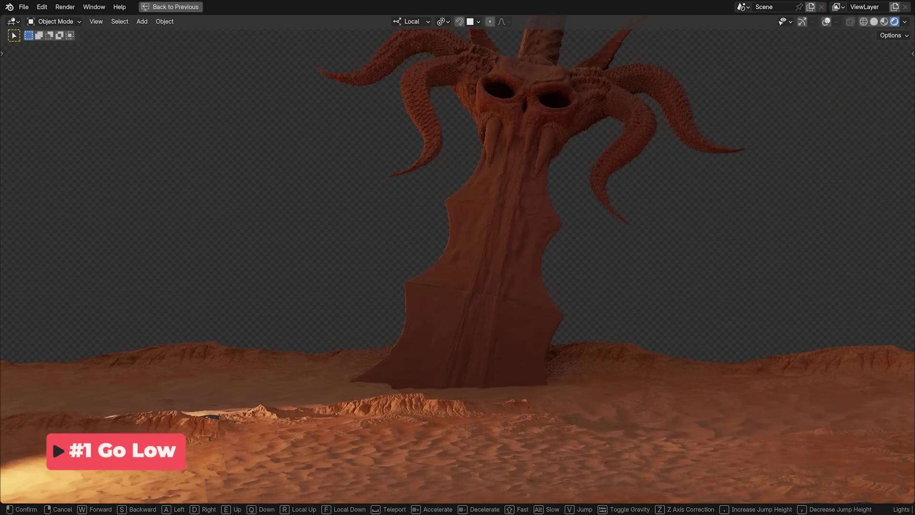
Walk forward and drop low to the mannequins' rock, tilting up at the skull column.
{"action": "key", "text": "w"}
{"action": "key", "text": "w"}
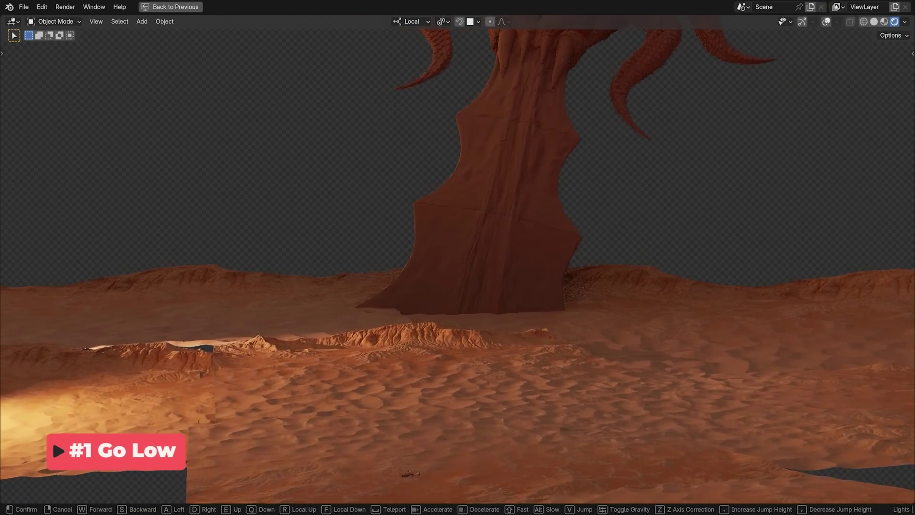
{"action": "key", "text": "w"}
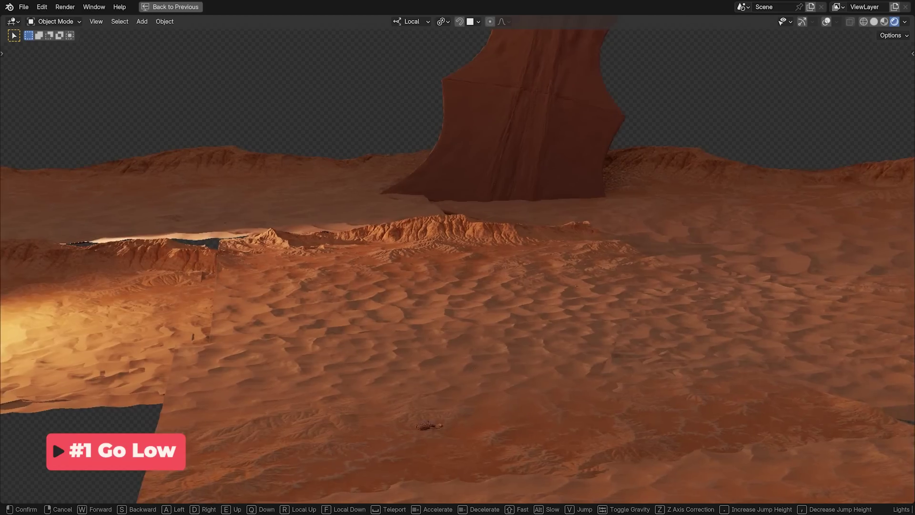
{"action": "key", "text": "q"}
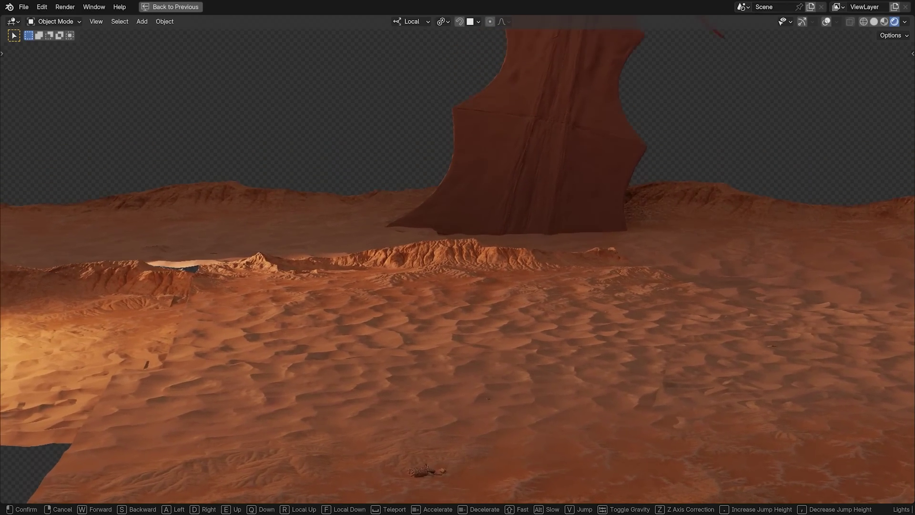
{"action": "key", "text": "w"}
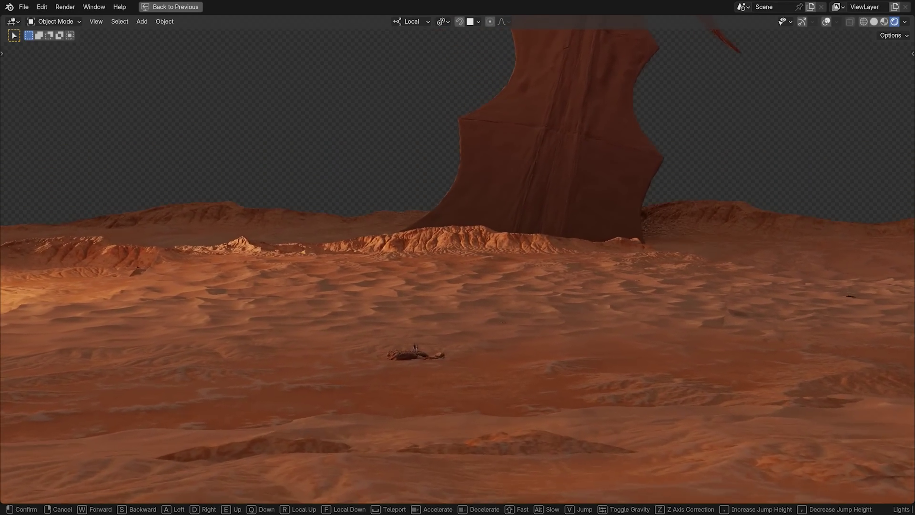
{"action": "key", "text": "w"}
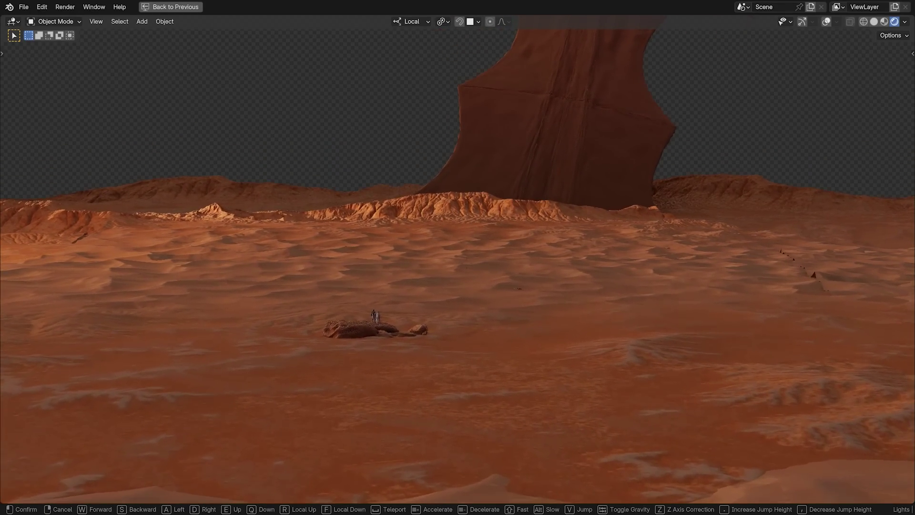
{"action": "key", "text": "w"}
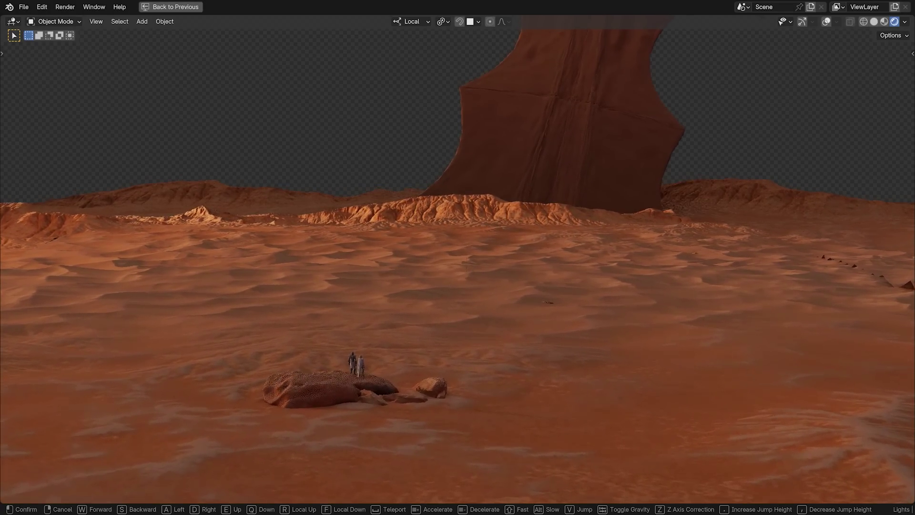
{"action": "key", "text": "w"}
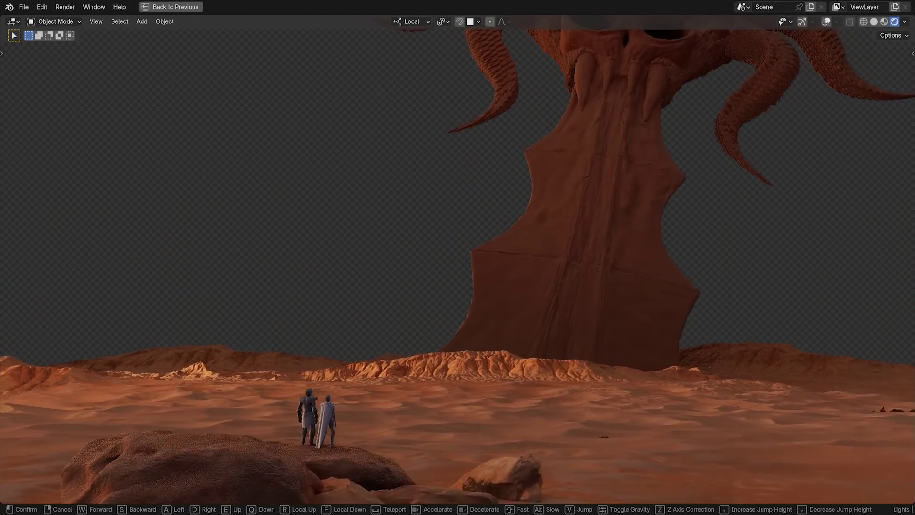
{"action": "key", "text": "w"}
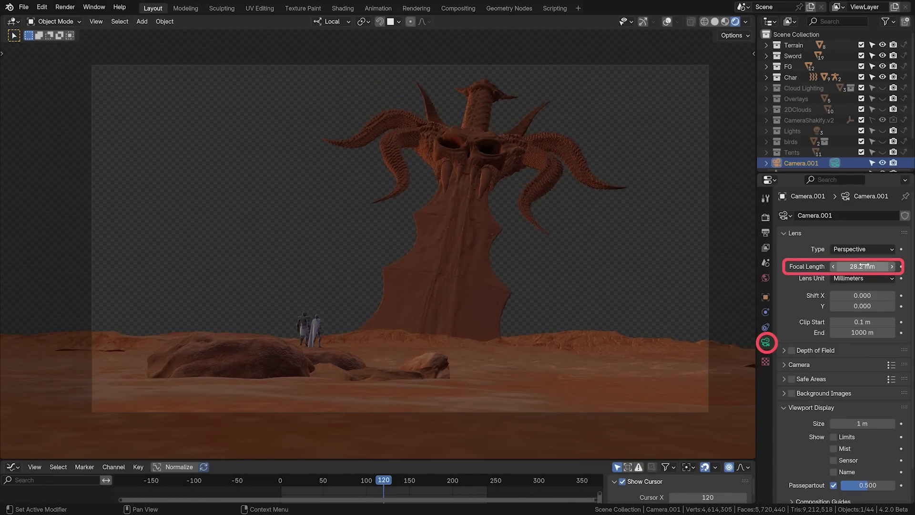
Lengthen the camera focal length, then walk the camera back and sideways for parallax.
{"action": "mouse_move", "coordinate": [862, 266]}
{"action": "left_mouse_down"}
{"action": "mouse_move", "coordinate": [886, 266]}
{"action": "mouse_move", "coordinate": [848, 267]}
{"action": "mouse_move", "coordinate": [902, 266]}
{"action": "left_mouse_up"}
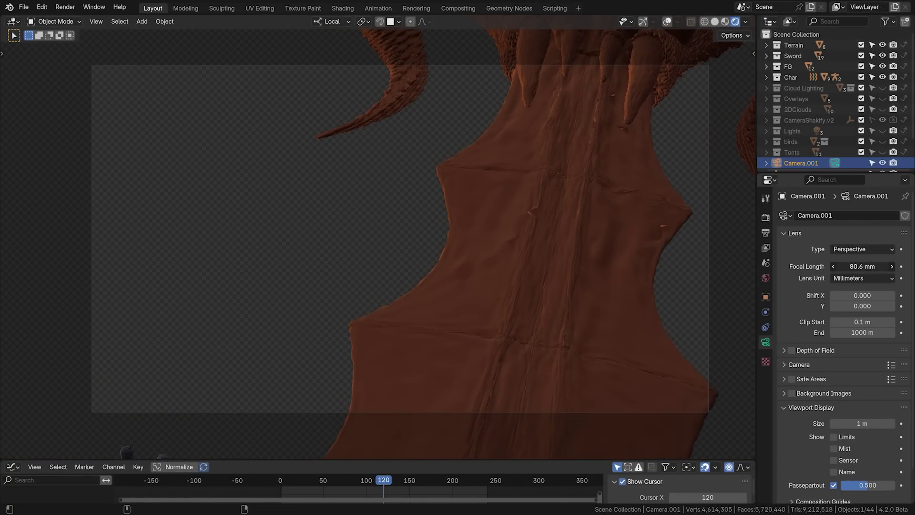
{"action": "key", "text": "shift+grave"}
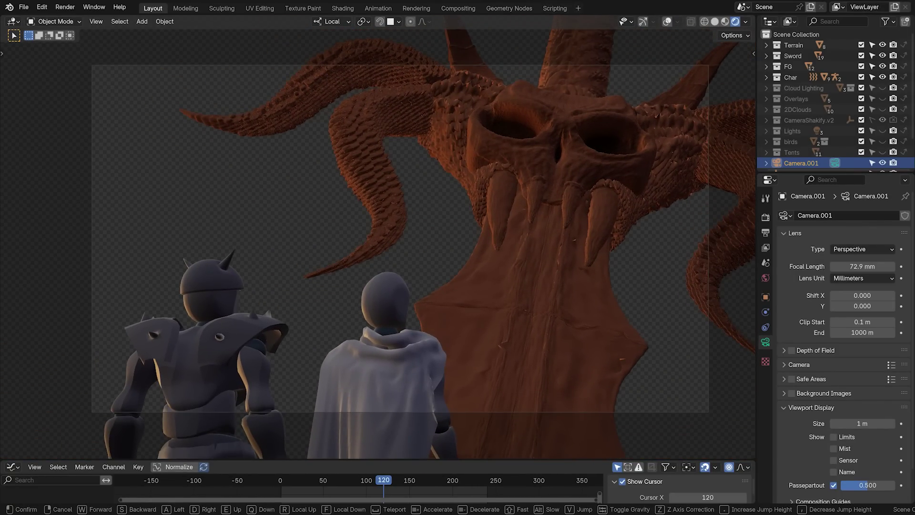
{"action": "key", "text": "d"}
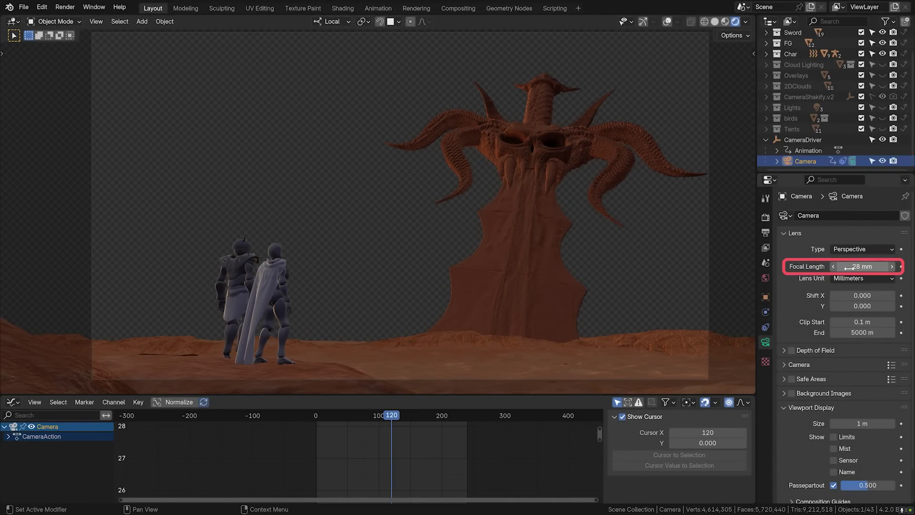
Keyframe the focal length at 28 mm on frame 1 and 26 mm at the shot's end.
{"action": "left_click_drag", "start_coordinate": [365, 422], "coordinate": [317, 421]}
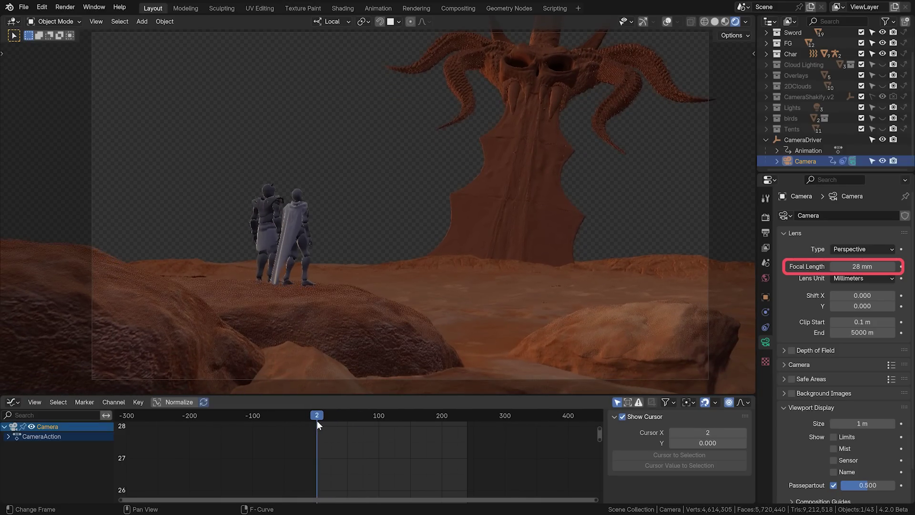
{"action": "key", "text": "i"}
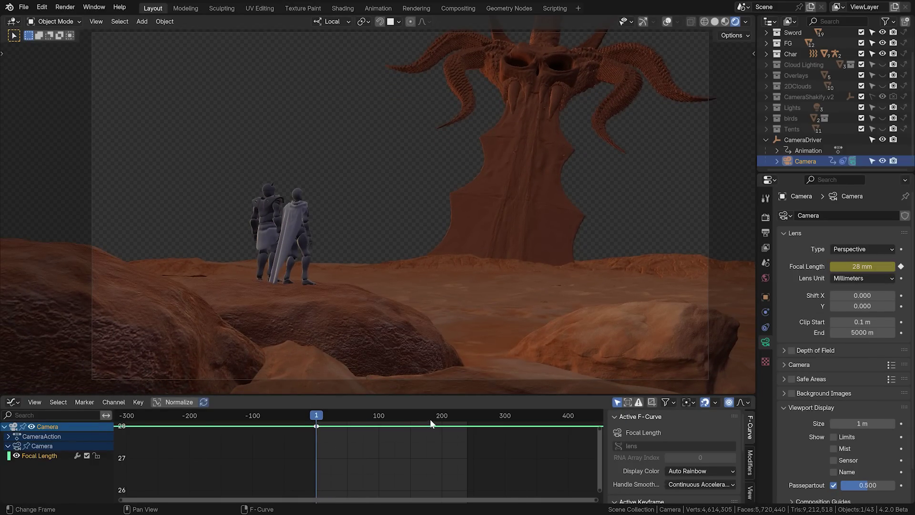
{"action": "left_click", "coordinate": [472, 424]}
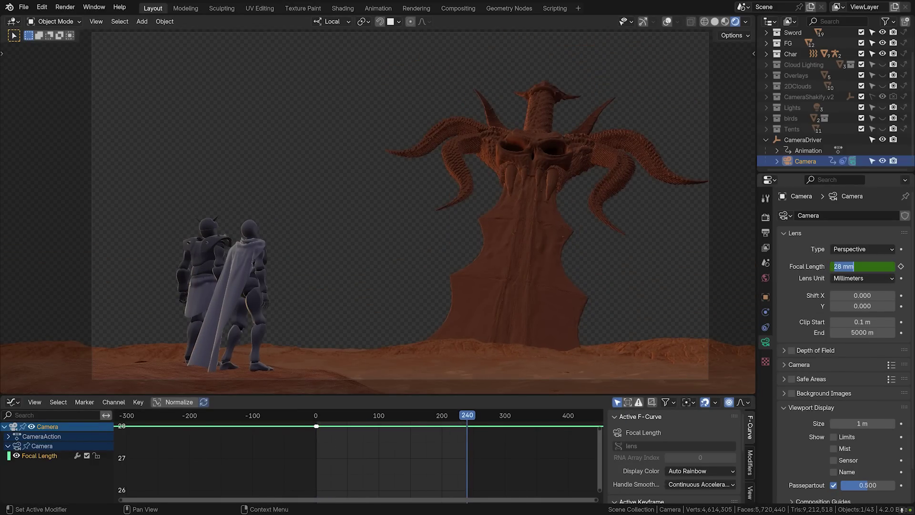
{"action": "type", "text": "26"}
{"action": "key", "text": "Return"}
{"action": "right_click", "coordinate": [863, 266]}
{"action": "left_click", "coordinate": [816, 262]}
Set the focal length keyframes to Linear interpolation and scrub to preview the zoom.
{"action": "key", "text": "t"}
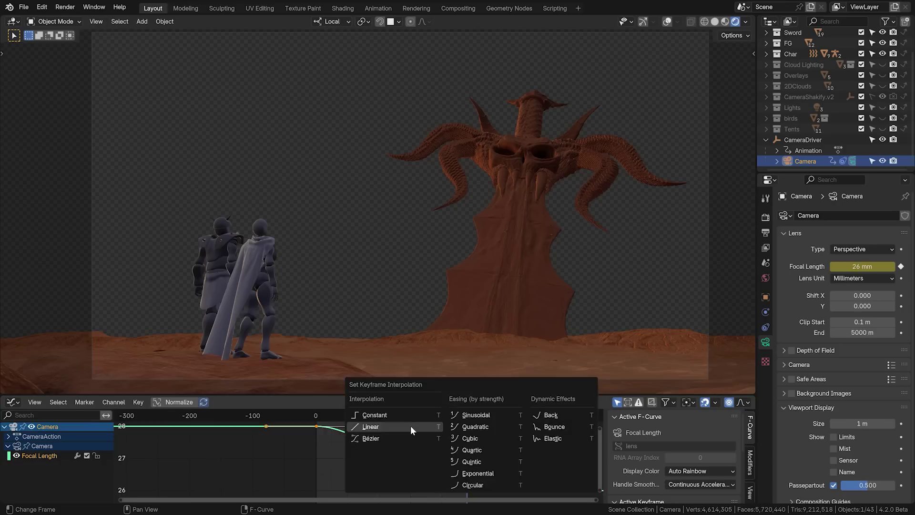
{"action": "left_click", "coordinate": [412, 427]}
{"action": "mouse_move", "coordinate": [307, 420]}
{"action": "left_mouse_down"}
{"action": "mouse_move", "coordinate": [440, 417]}
{"action": "mouse_move", "coordinate": [344, 424]}
{"action": "mouse_move", "coordinate": [442, 427]}
{"action": "mouse_move", "coordinate": [351, 430]}
{"action": "mouse_move", "coordinate": [412, 430]}
{"action": "left_mouse_up"}
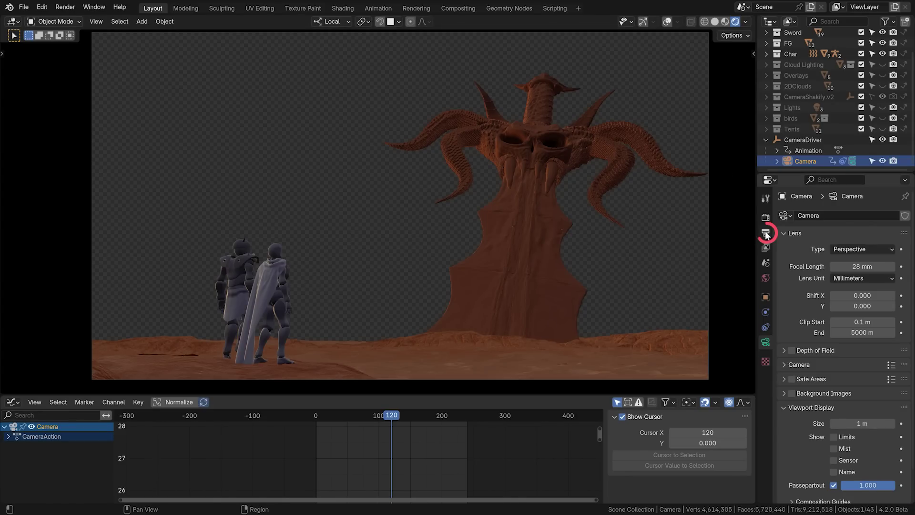
Open Output Properties to check the render output settings.
{"action": "left_click", "coordinate": [767, 233]}
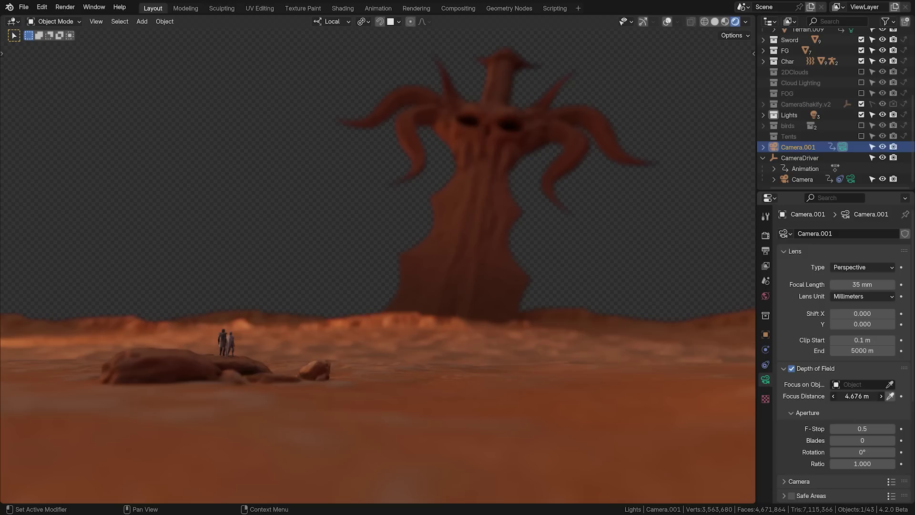
Enable depth of field on the camera, raising the focus distance and F-Stop.
{"action": "left_click_drag", "start_coordinate": [859, 395], "coordinate": [880, 396]}
{"action": "left_click_drag", "start_coordinate": [863, 429], "coordinate": [887, 429]}
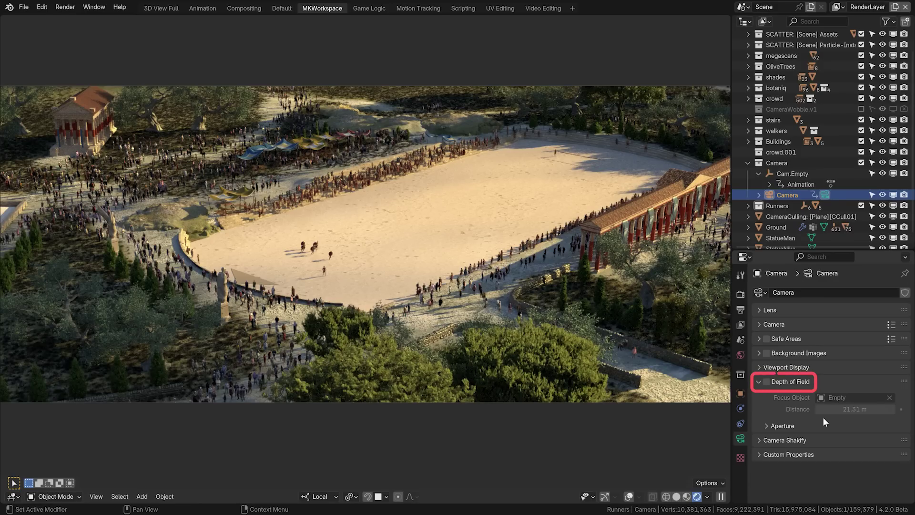
{"action": "left_click", "coordinate": [767, 384]}
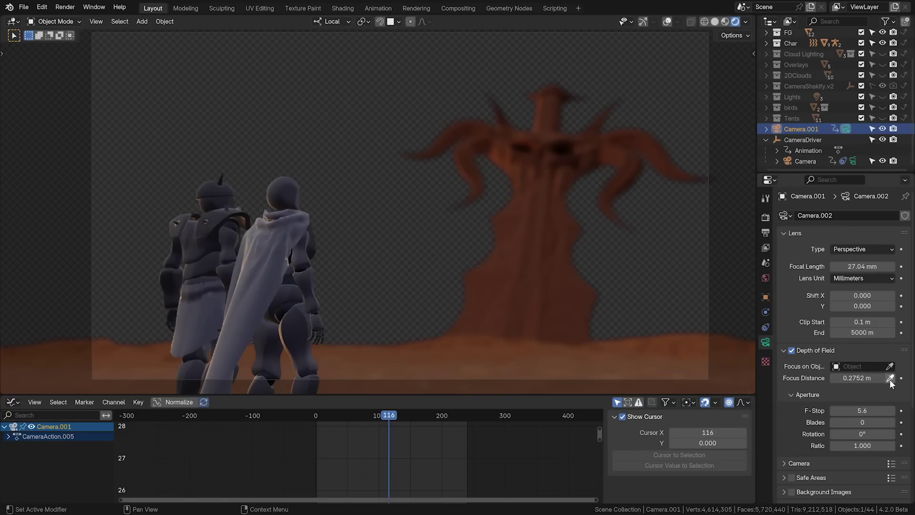
Eyedrop the focus distance, first on the monolith, then on the two figures.
{"action": "left_click", "coordinate": [891, 378]}
{"action": "left_click", "coordinate": [545, 156]}
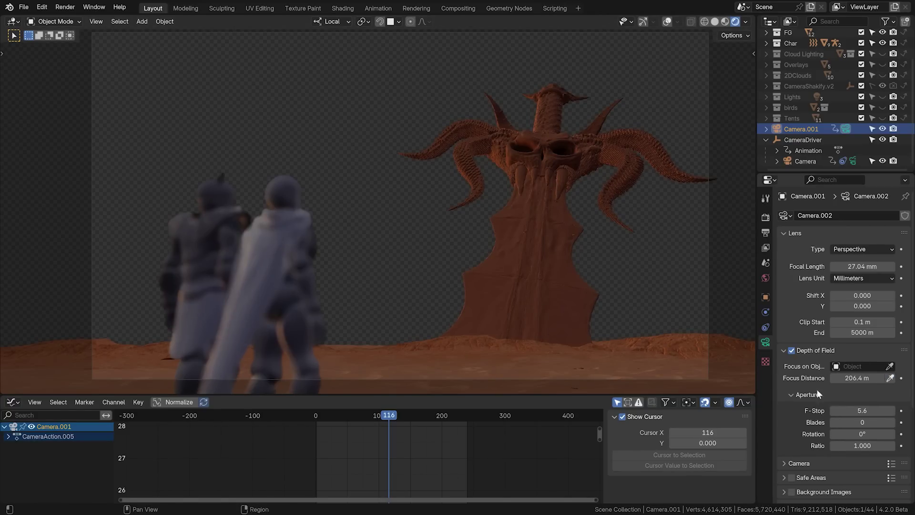
{"action": "left_click", "coordinate": [891, 378]}
{"action": "left_click", "coordinate": [272, 224]}
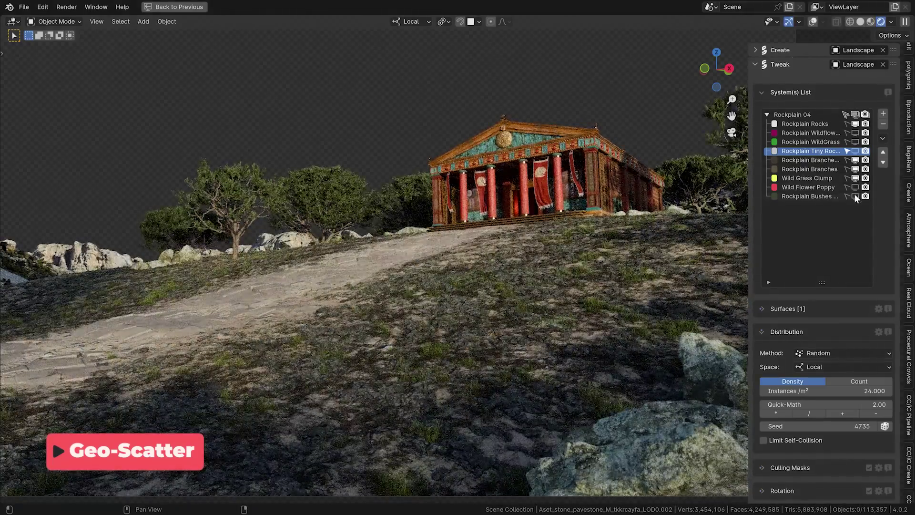
Show the Rockplain Bushes and Wild Flower Poppy scatters and disable the Slope restriction.
{"action": "left_click", "coordinate": [856, 196]}
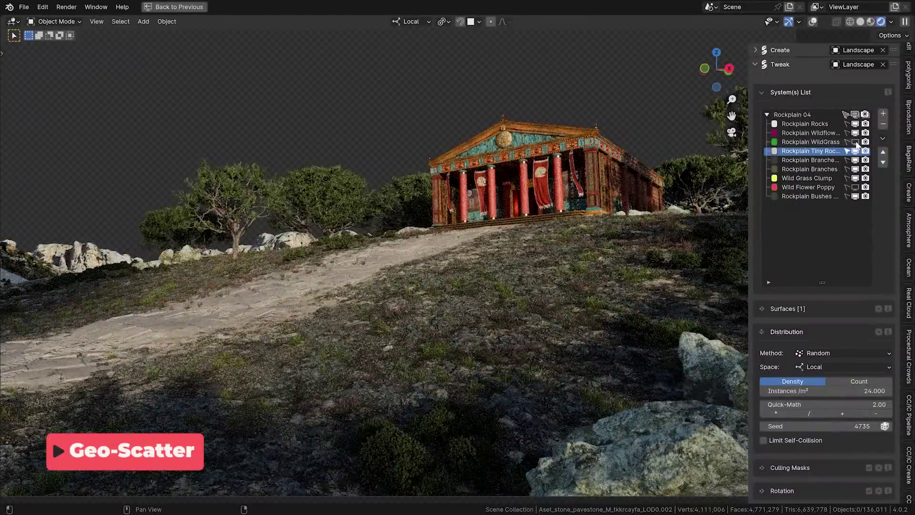
{"action": "left_click", "coordinate": [856, 186]}
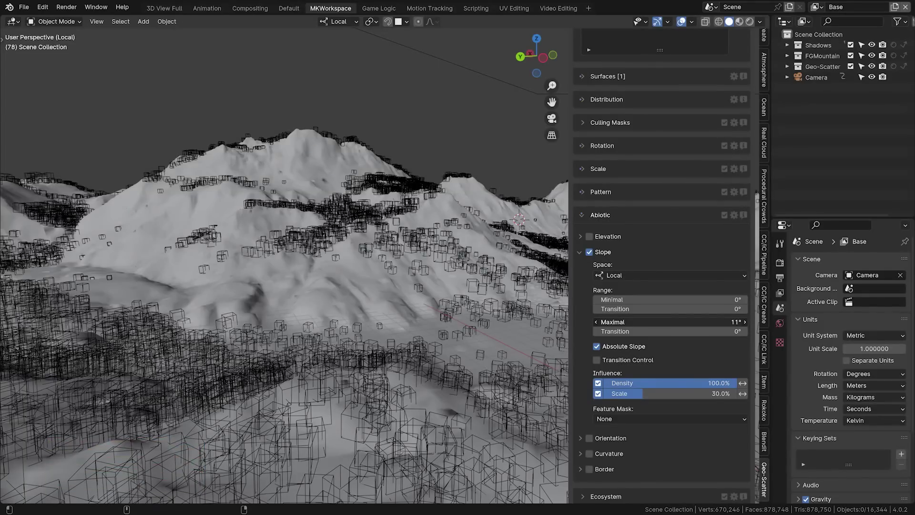
{"action": "left_click", "coordinate": [589, 252]}
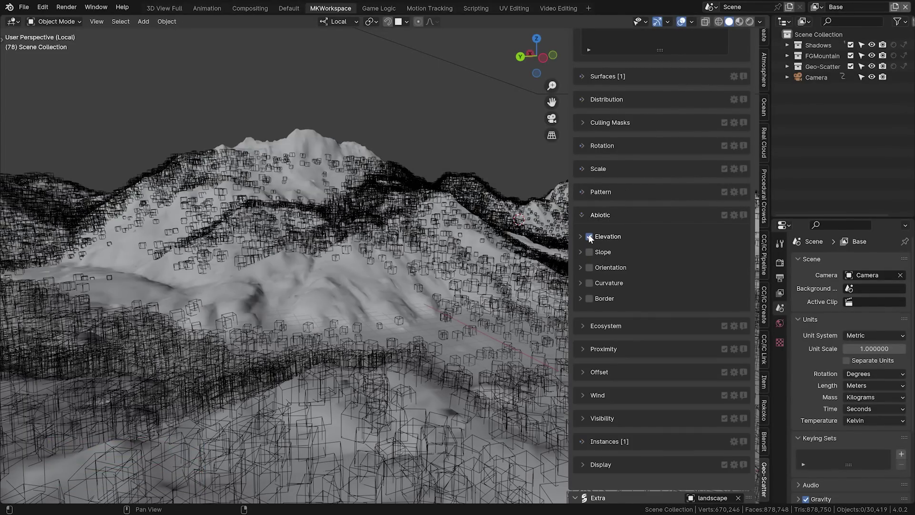
{"action": "left_click", "coordinate": [579, 236]}
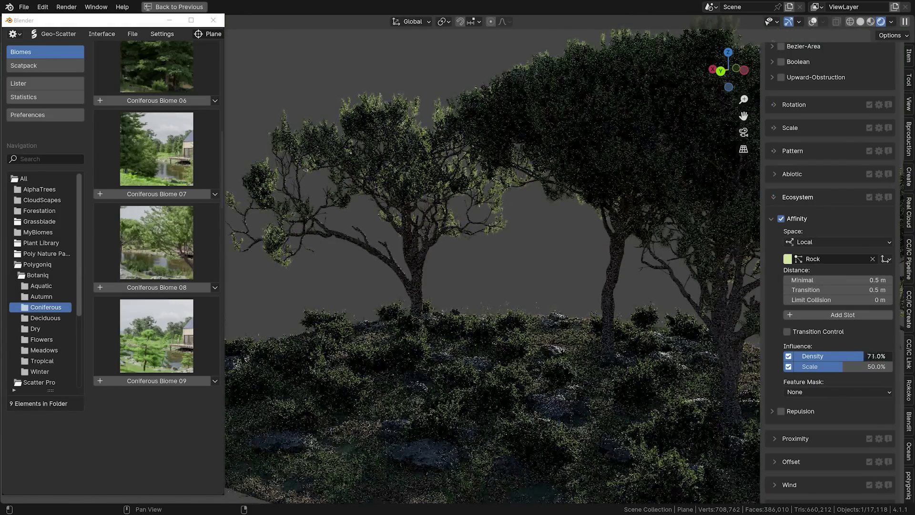
Lower scale influence to about 46%, collapse Object Repel, and show Wasteland Clump Bush.001.
{"action": "left_click_drag", "start_coordinate": [840, 366], "coordinate": [830, 367]}
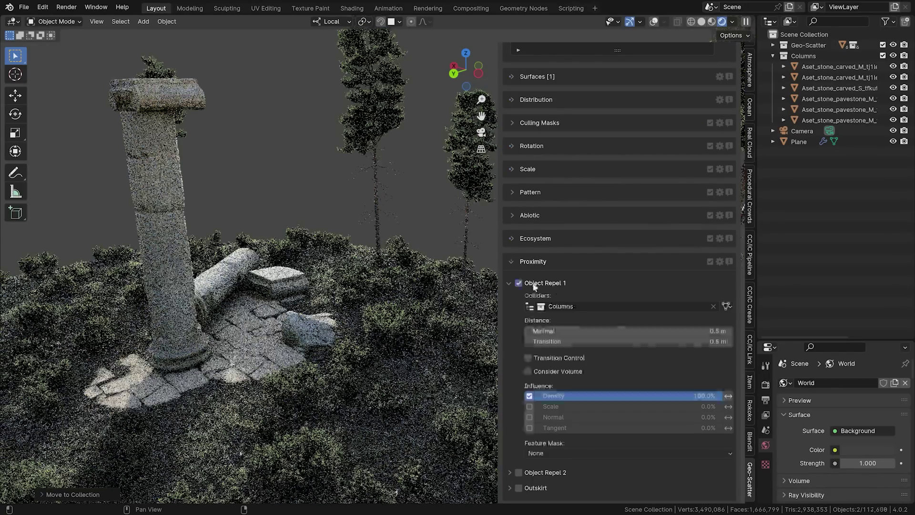
{"action": "left_click", "coordinate": [529, 283]}
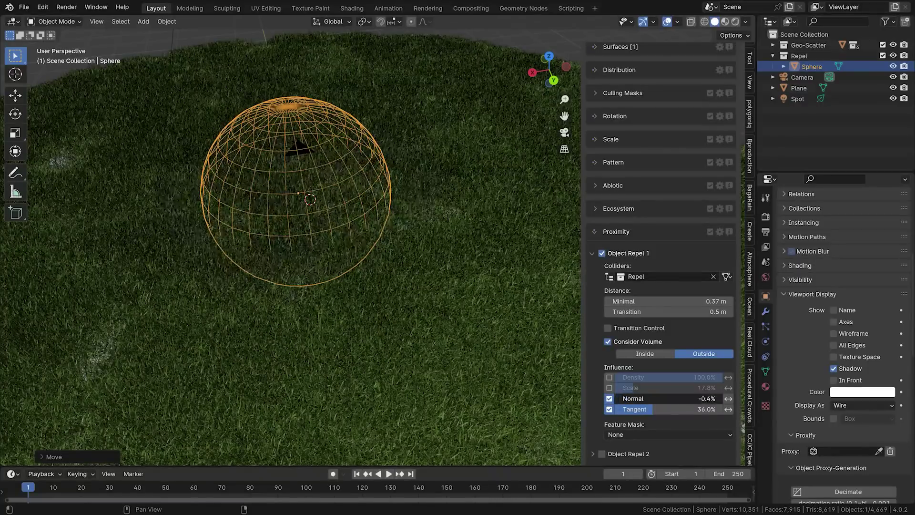
{"action": "key", "text": "g"}
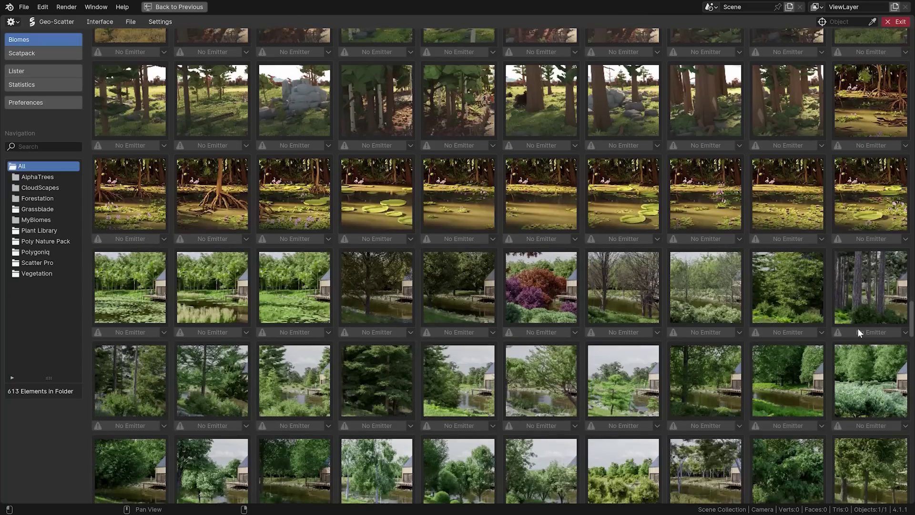
{"action": "scroll", "coordinate": [857, 328], "scroll_direction": "down", "scroll_amount": 5}
{"action": "scroll", "coordinate": [856, 370], "scroll_direction": "down", "scroll_amount": 3}
{"action": "scroll", "coordinate": [857, 372], "scroll_direction": "down", "scroll_amount": 1}
{"action": "scroll", "coordinate": [857, 394], "scroll_direction": "down", "scroll_amount": 5}
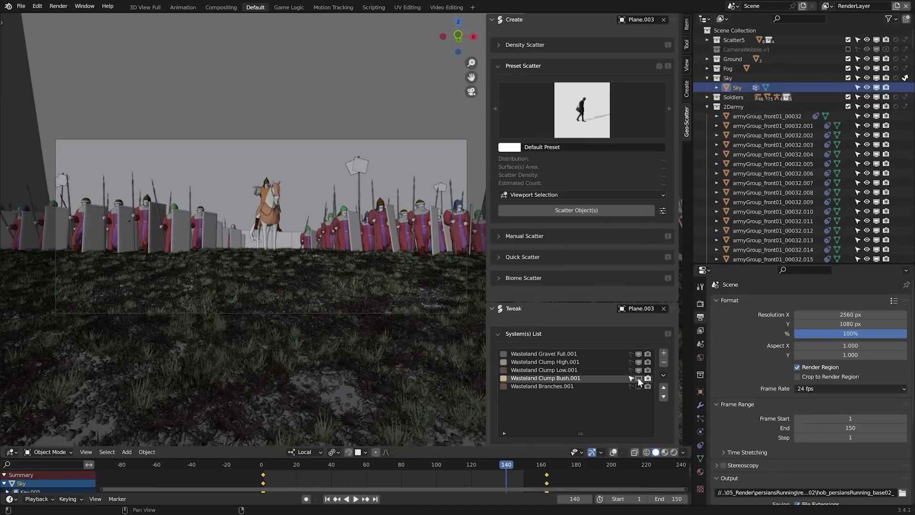
{"action": "left_click", "coordinate": [638, 378]}
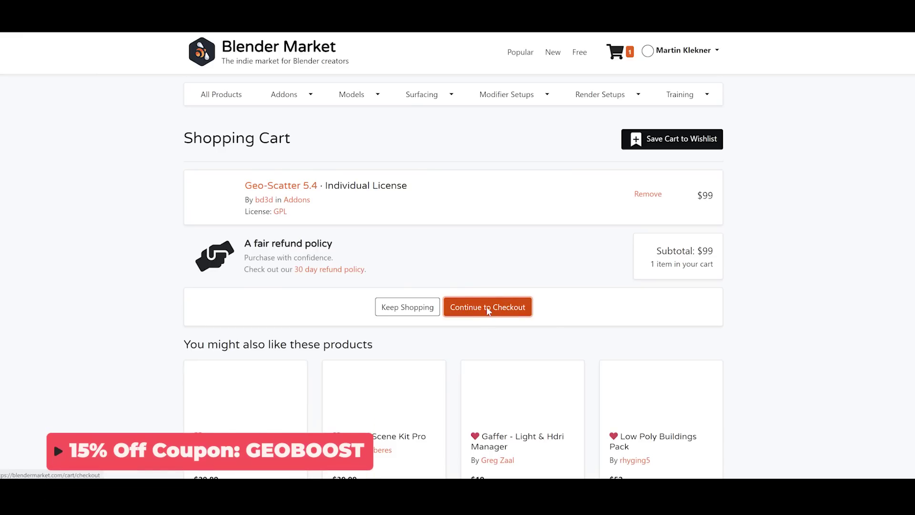
Enter the GEOBOOST coupon code at checkout and apply it to the order.
{"action": "left_click", "coordinate": [304, 314]}
{"action": "type", "text": "GEOBOOST"}
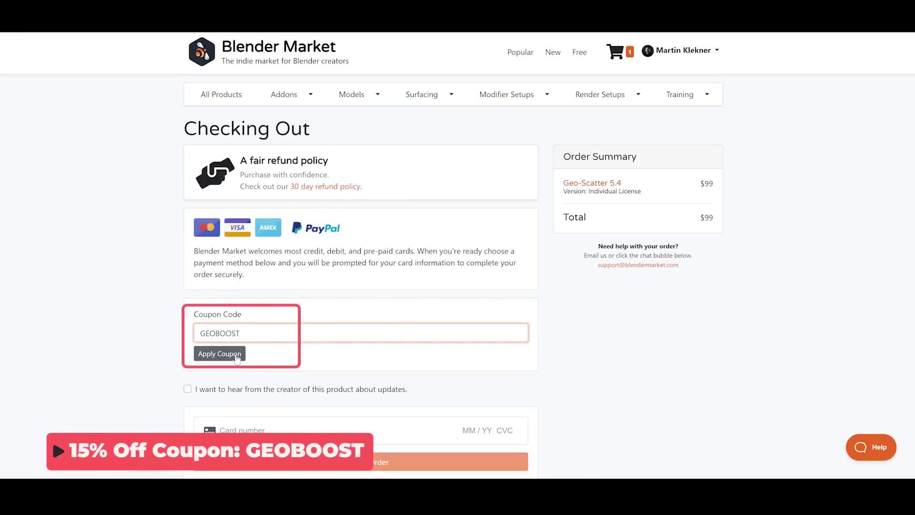
{"action": "left_click", "coordinate": [234, 357]}
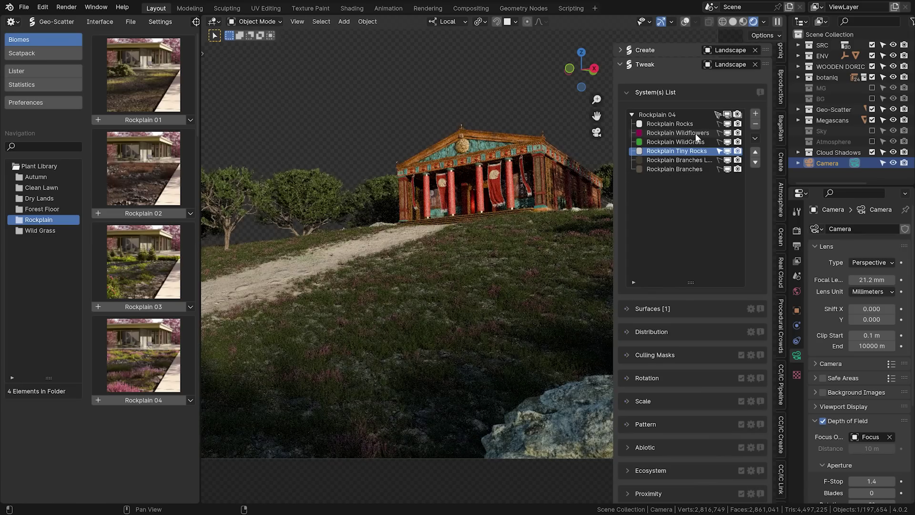
Expand the Distribution settings in the Rockplain scatter's Tweak panel.
{"action": "left_click", "coordinate": [628, 332]}
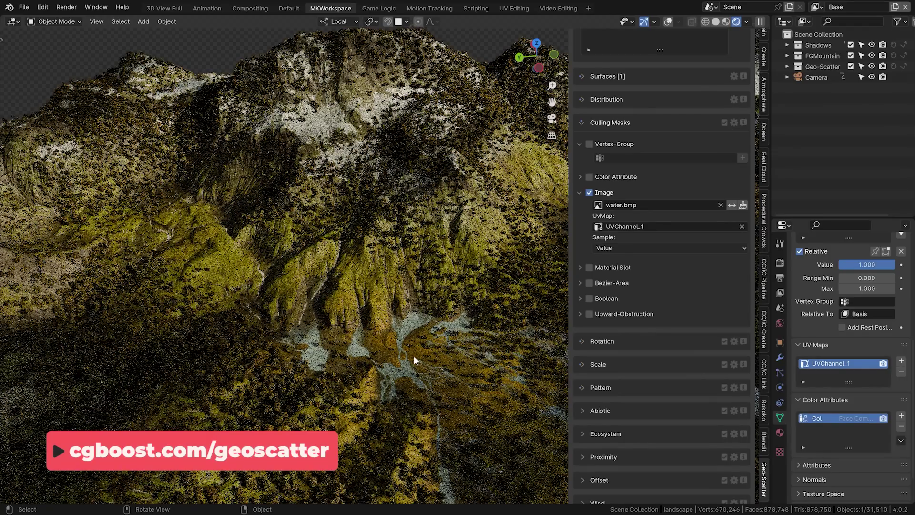
{"action": "scroll", "coordinate": [486, 48], "scroll_direction": "up", "scroll_amount": 2}
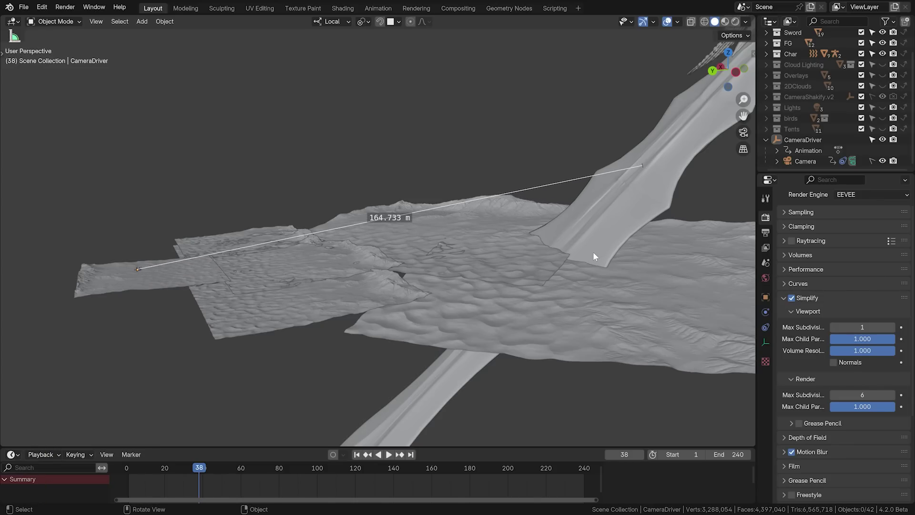
Scale the desert terrain pieces up by a factor of 2.552.
{"action": "key", "text": "a"}
{"action": "key", "text": "s"}
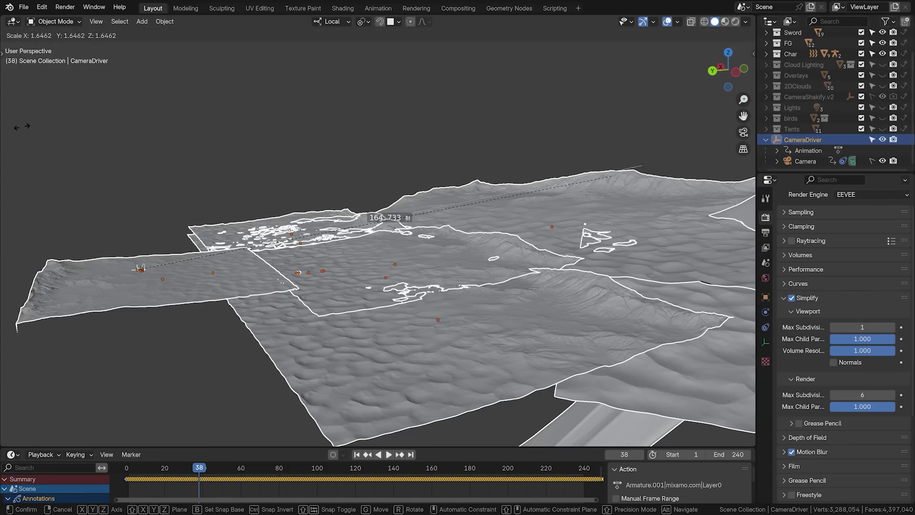
{"action": "left_click", "coordinate": [143, 125]}
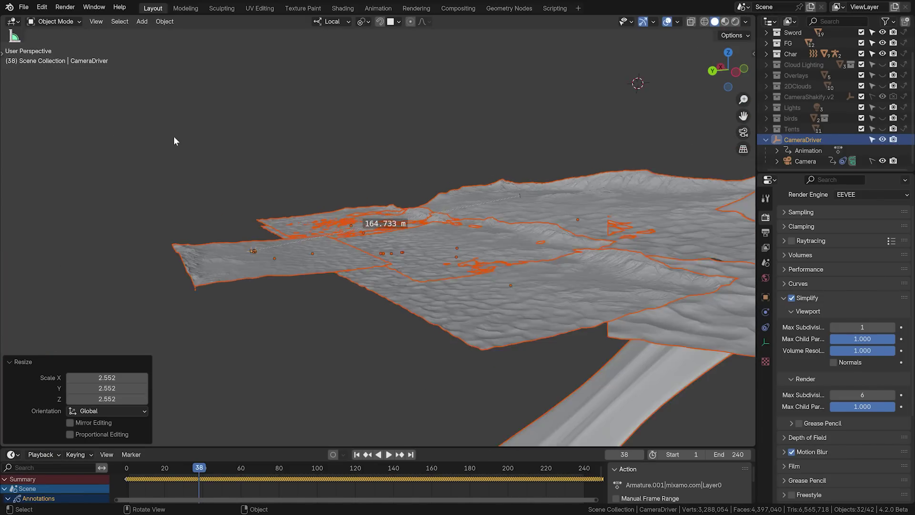
Measure roughly 410 m from the far terrain edge to the monolith shaft.
{"action": "middle_click_drag", "start_coordinate": [239, 159], "coordinate": [301, 172]}
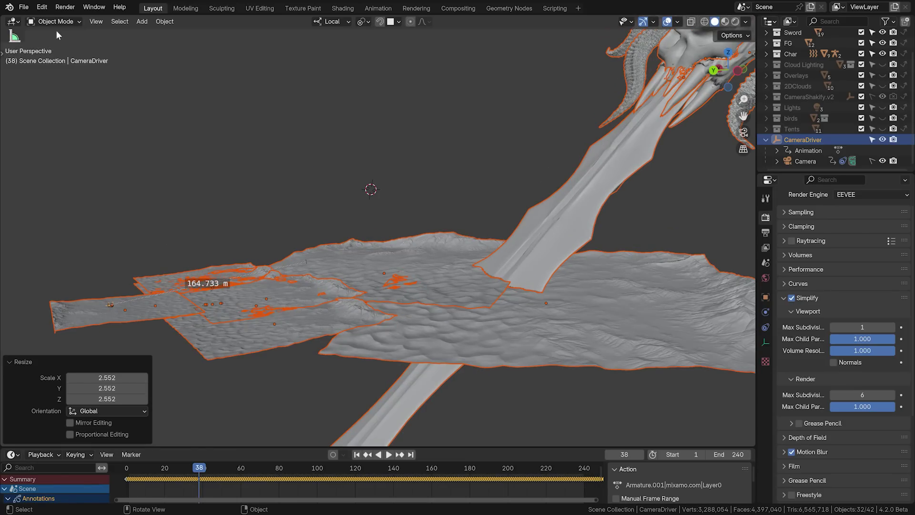
{"action": "key", "text": "alt+a"}
{"action": "left_click_drag", "start_coordinate": [111, 307], "coordinate": [112, 305]}
{"action": "left_click_drag", "start_coordinate": [305, 263], "coordinate": [558, 208]}
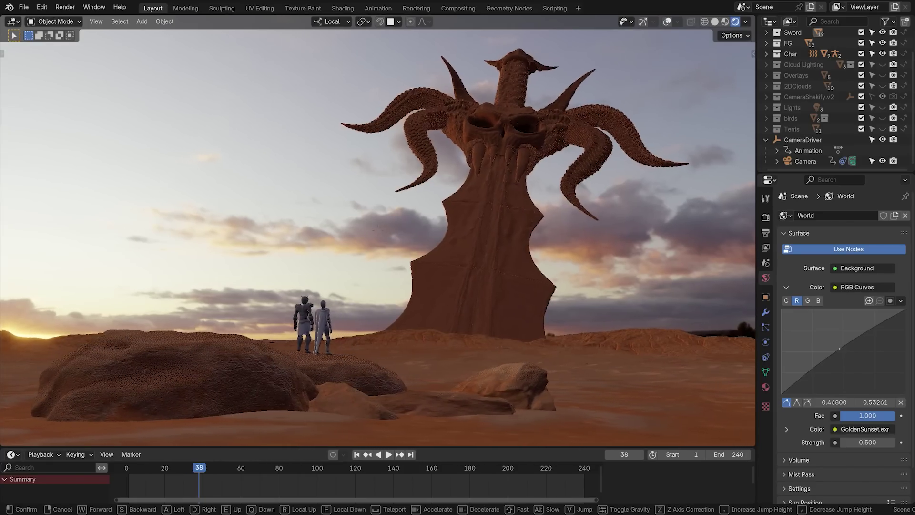
{"action": "key", "text": "d"}
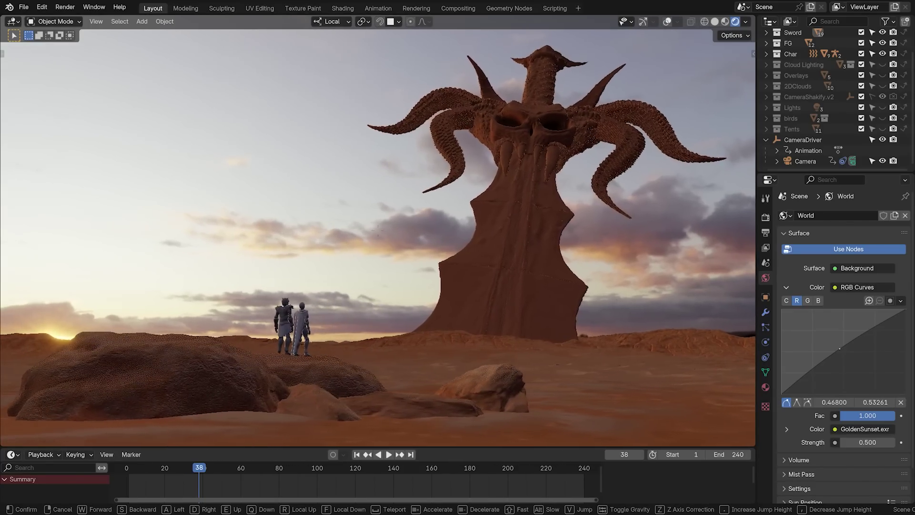
{"action": "key", "text": "d"}
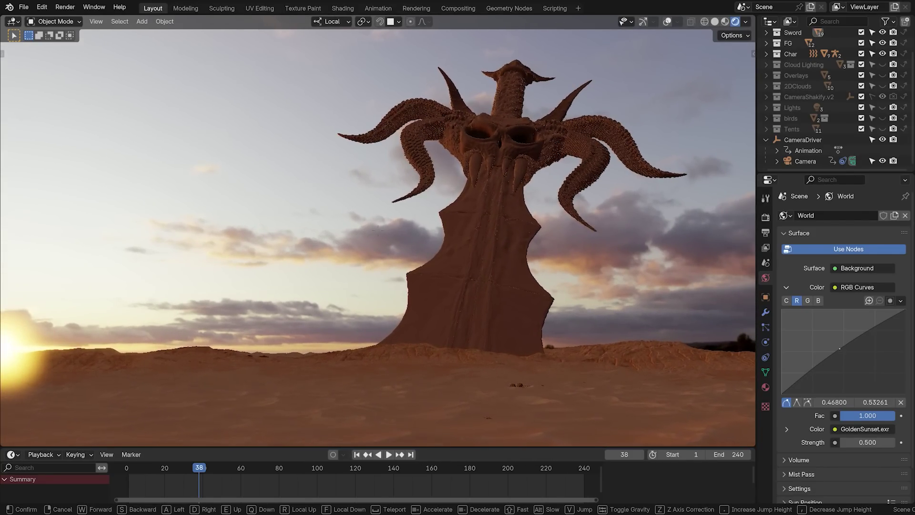
{"action": "key", "text": "a"}
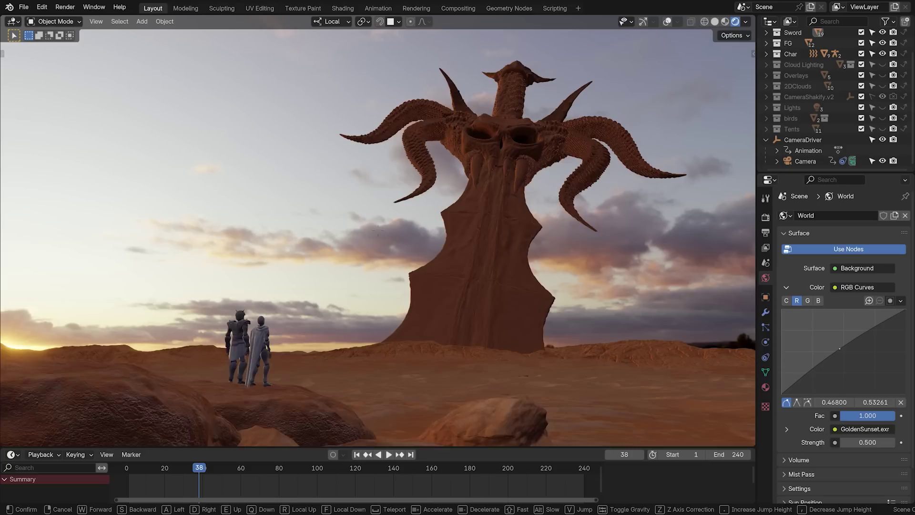
{"action": "key", "text": "a"}
{"action": "key", "text": "d"}
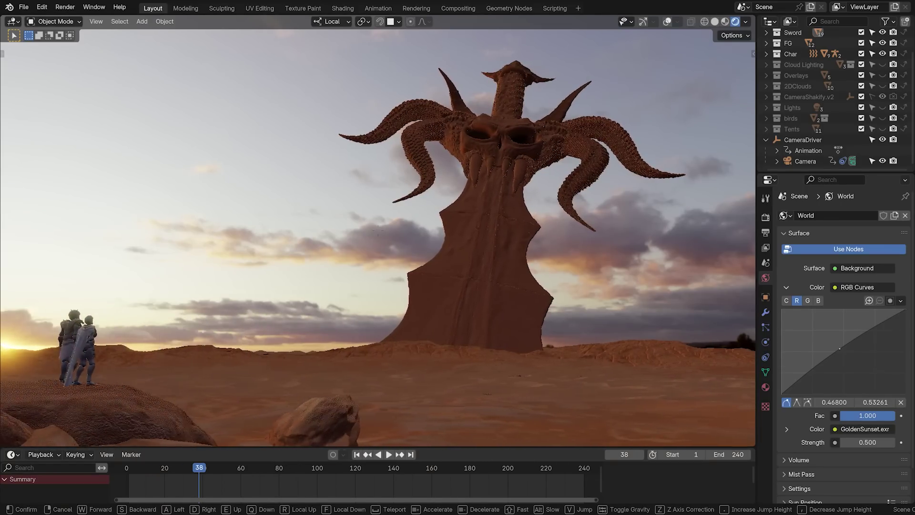
{"action": "key", "text": "a"}
{"action": "key", "text": "a"}
{"action": "key", "text": "s"}
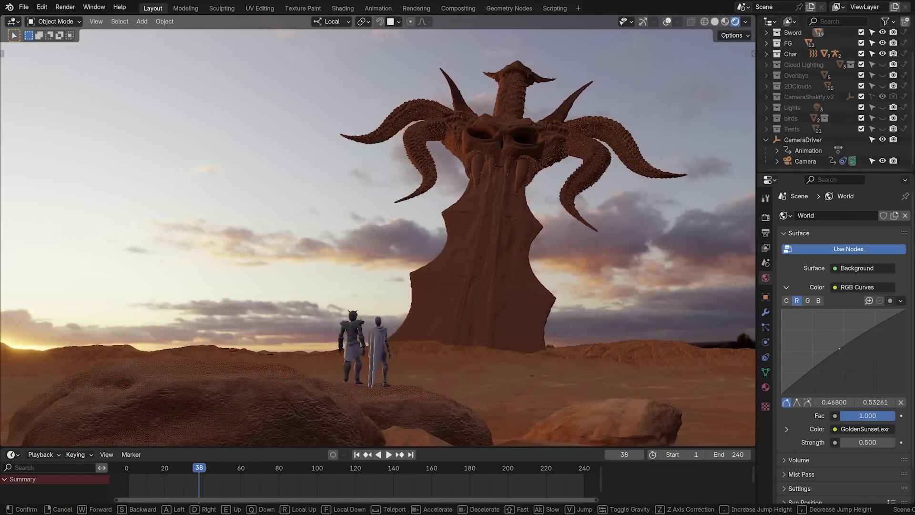
{"action": "key", "text": "w"}
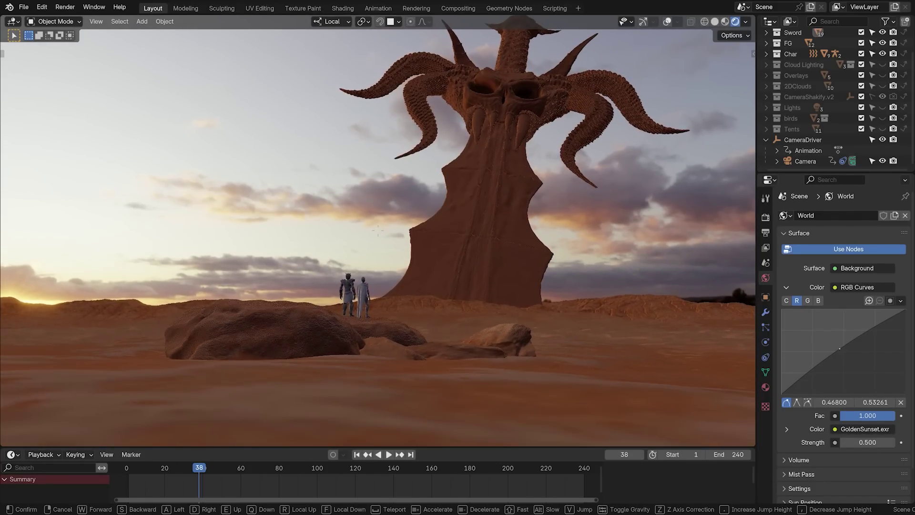
{"action": "key", "text": "e"}
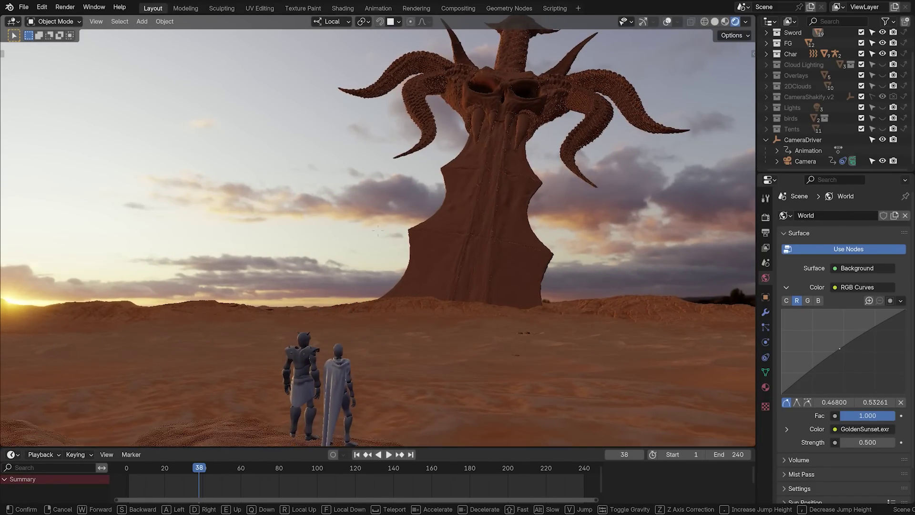
{"action": "key", "text": "q"}
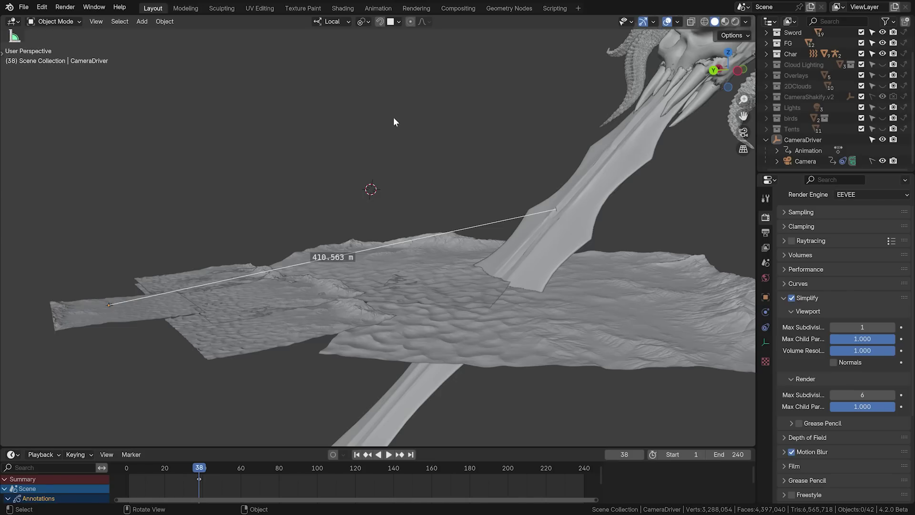
{"action": "scroll", "coordinate": [393, 122], "scroll_direction": "down", "scroll_amount": 5}
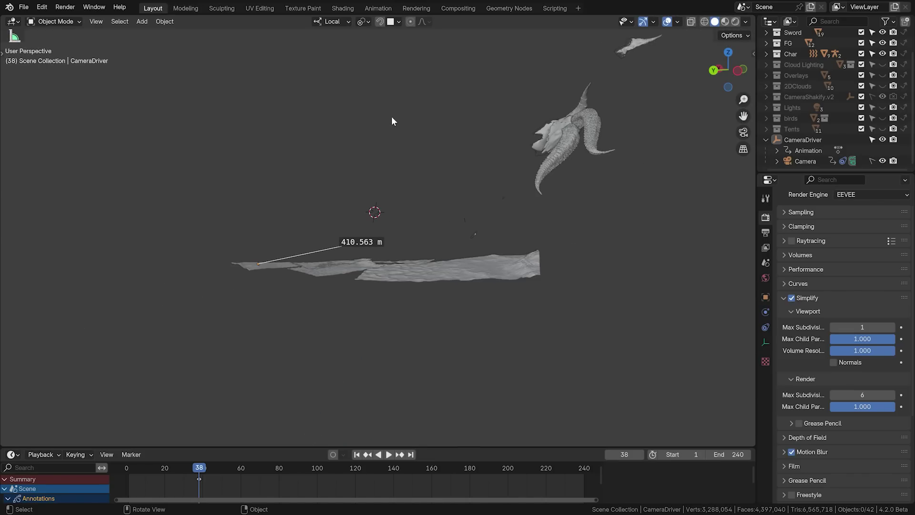
Set the scene camera's Clip End to 5000 m.
{"action": "left_click", "coordinate": [807, 161]}
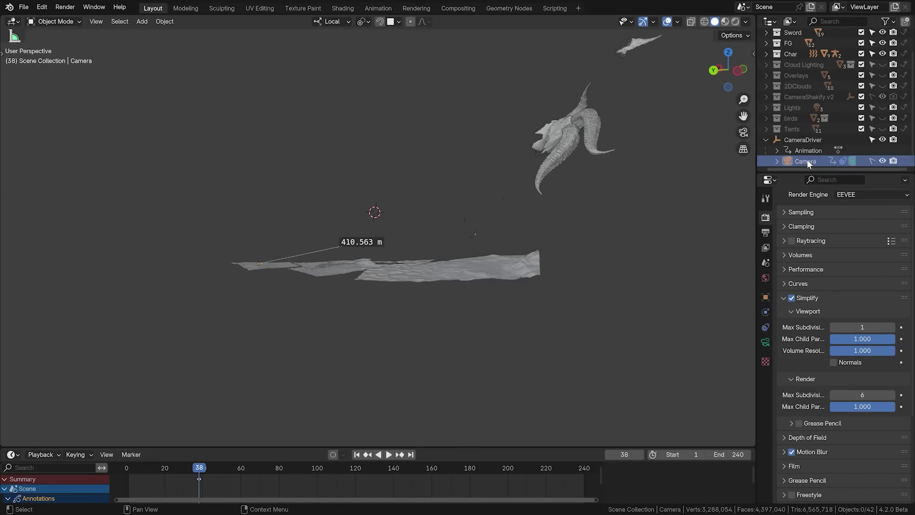
{"action": "key", "text": "KP_0"}
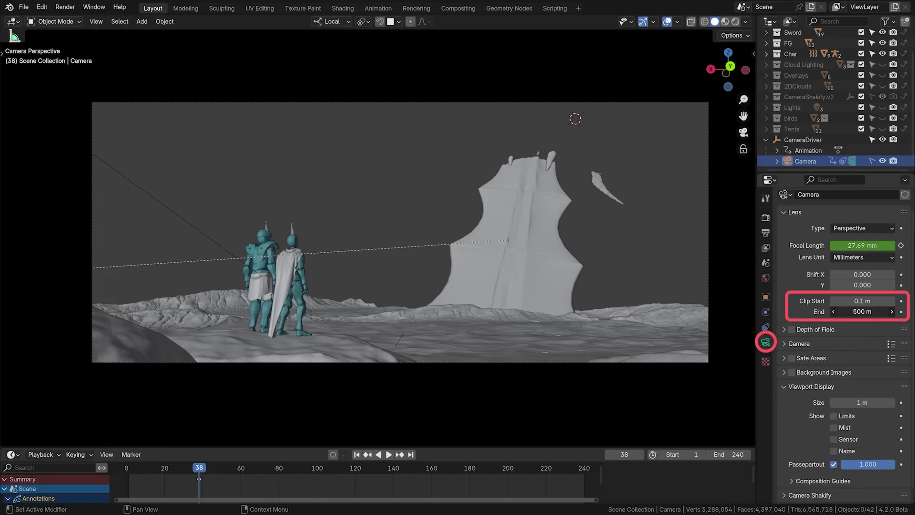
{"action": "key", "text": "Return"}
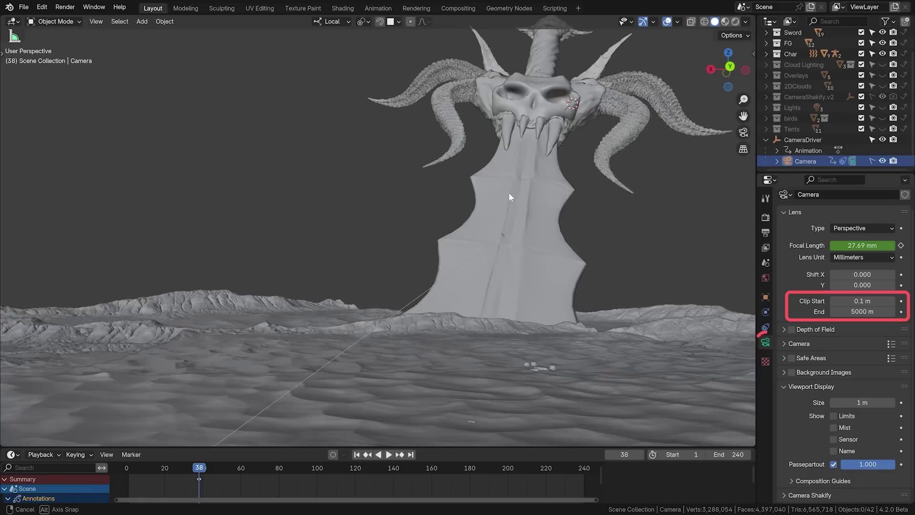
Leave camera view and set the viewport's Clip End to 5000 m.
{"action": "middle_click_drag", "start_coordinate": [508, 193], "coordinate": [453, 232]}
{"action": "key", "text": "n"}
{"action": "double_click", "coordinate": [694, 88]}
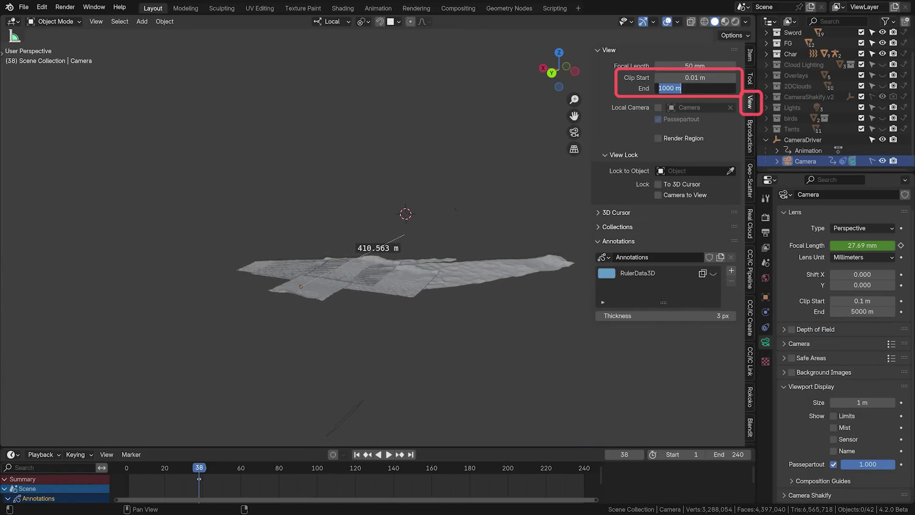
{"action": "key", "text": "Return"}
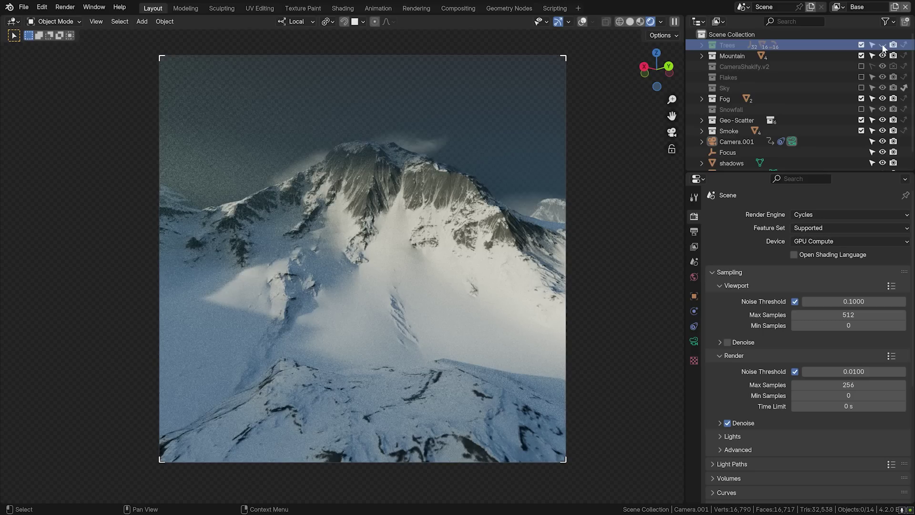
Show the Trees collection, then select Terrain and view its Particles properties.
{"action": "left_click", "coordinate": [883, 45]}
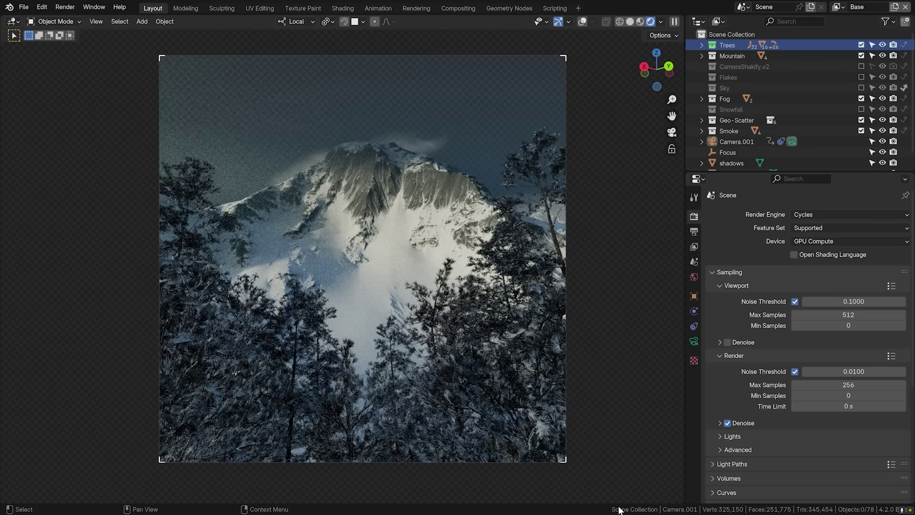
{"action": "left_click", "coordinate": [235, 372]}
{"action": "left_click", "coordinate": [694, 325]}
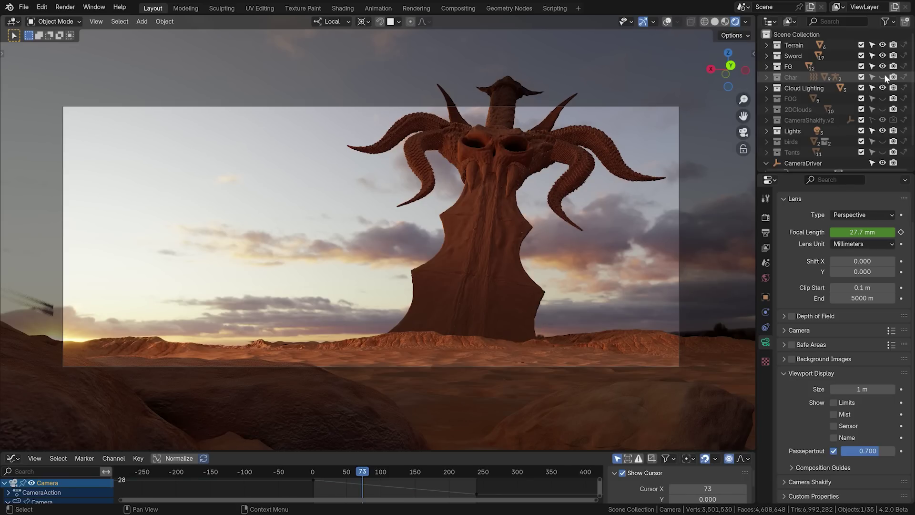
Unhide the Char, birds and Tents collections and recentre on the camera frame.
{"action": "left_click", "coordinate": [885, 73]}
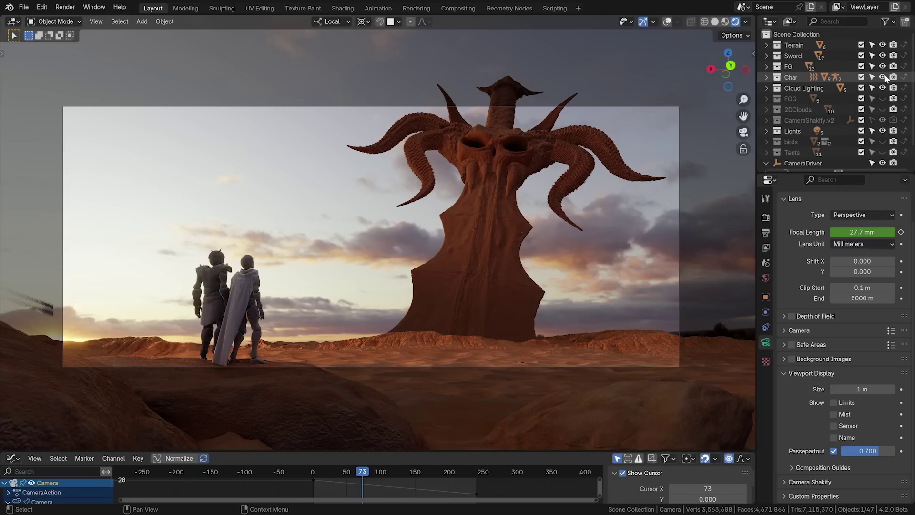
{"action": "left_click", "coordinate": [883, 142]}
{"action": "scroll", "coordinate": [262, 114], "scroll_direction": "up", "scroll_amount": 5}
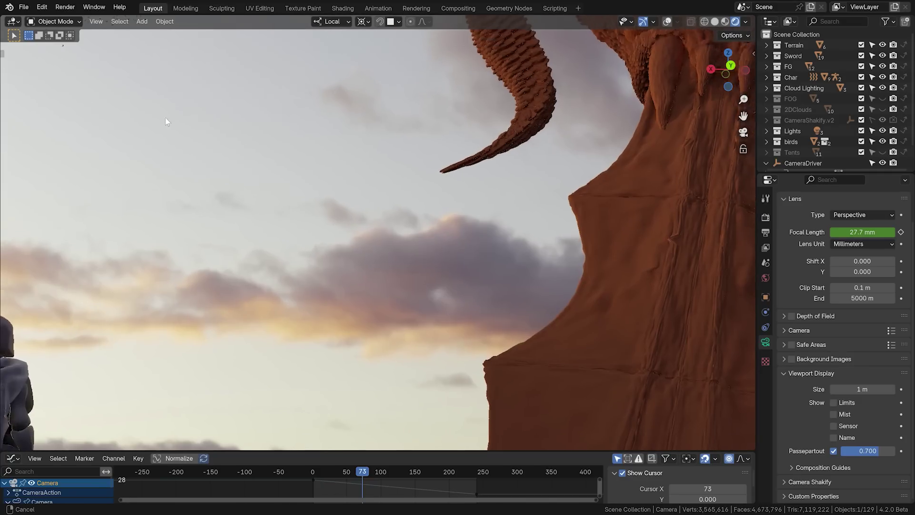
{"action": "scroll", "coordinate": [165, 118], "scroll_direction": "up", "scroll_amount": 5}
{"action": "scroll", "coordinate": [491, 280], "scroll_direction": "down", "scroll_amount": 5}
{"action": "scroll", "coordinate": [400, 197], "scroll_direction": "down", "scroll_amount": 3}
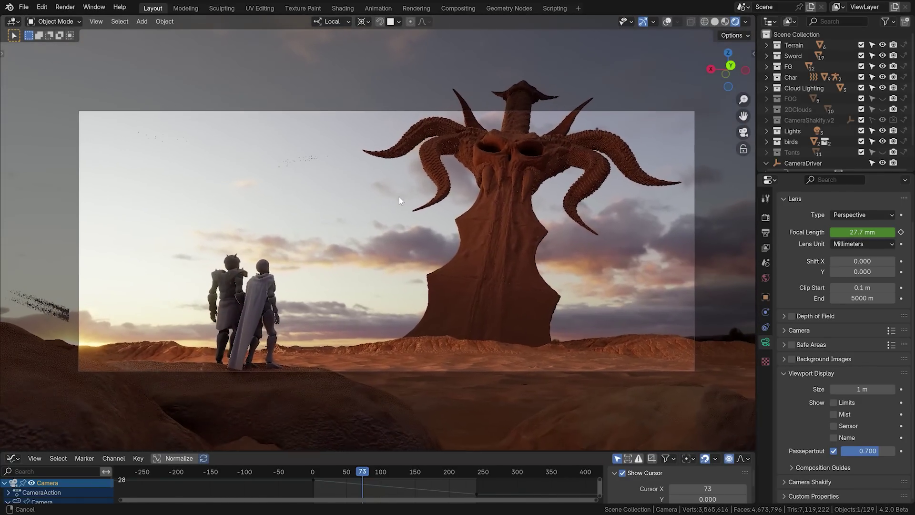
{"action": "left_click", "coordinate": [883, 153]}
{"action": "scroll", "coordinate": [582, 381], "scroll_direction": "up", "scroll_amount": 2}
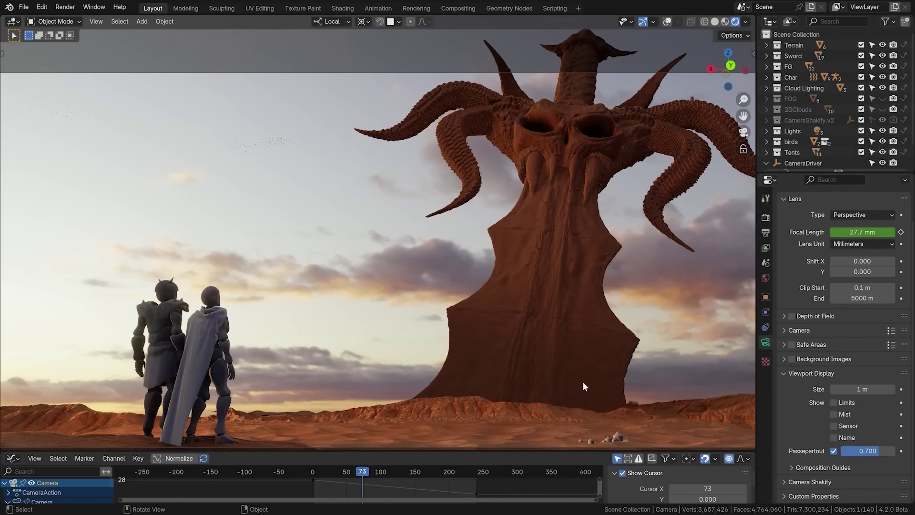
{"action": "scroll", "coordinate": [416, 237], "scroll_direction": "up", "scroll_amount": 3}
{"action": "scroll", "coordinate": [416, 238], "scroll_direction": "up", "scroll_amount": 2}
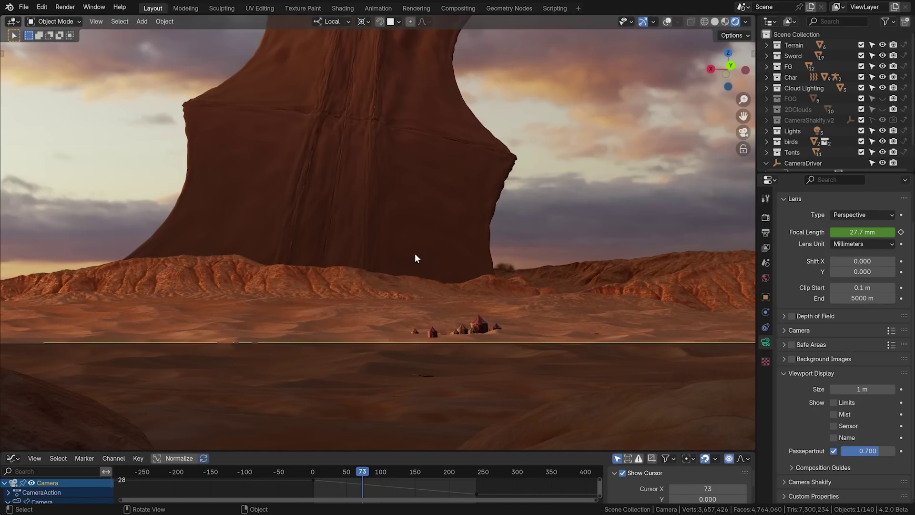
{"action": "scroll", "coordinate": [417, 257], "scroll_direction": "down", "scroll_amount": 4}
{"action": "scroll", "coordinate": [479, 279], "scroll_direction": "up", "scroll_amount": 2}
{"action": "middle_click_drag", "start_coordinate": [478, 281], "coordinate": [512, 285], "text": "shift"}
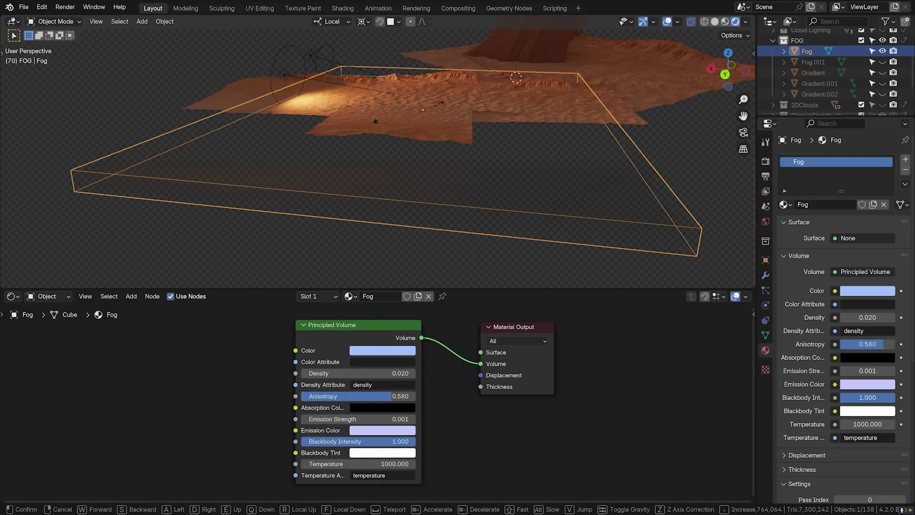
Fly forward into the fog volume, then hide viewport overlays for a clean view.
{"action": "key", "text": "w"}
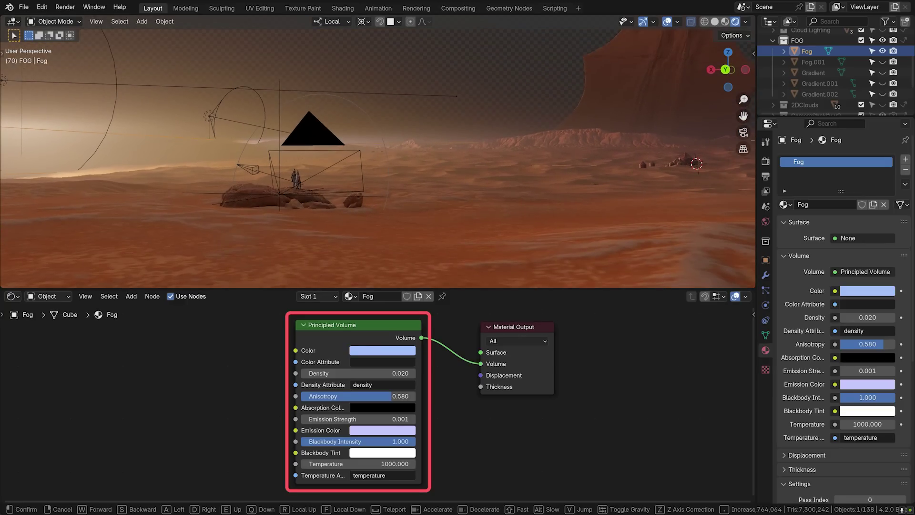
{"action": "key", "text": "Return"}
{"action": "key", "text": "shift+alt+z"}
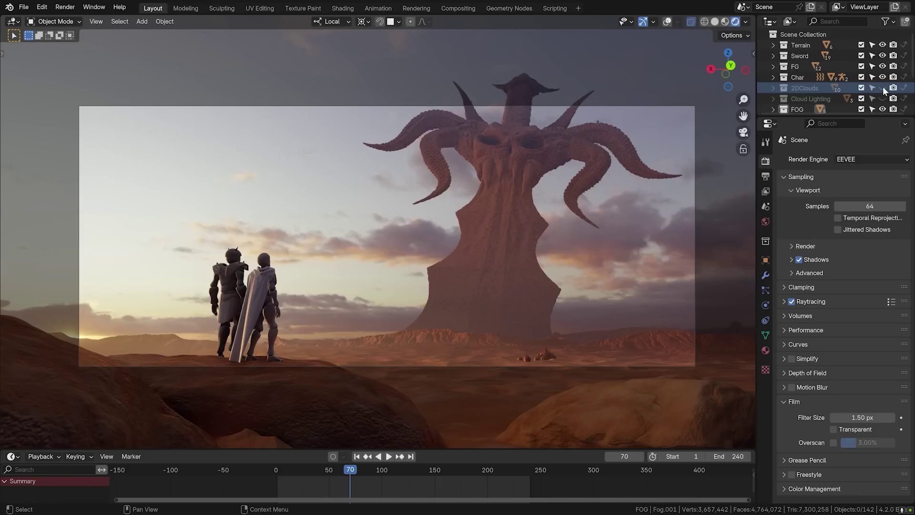
Show the 2DClouds collection, compare it hidden, enable Cloud Lighting, and inspect the cards.
{"action": "left_click", "coordinate": [884, 86]}
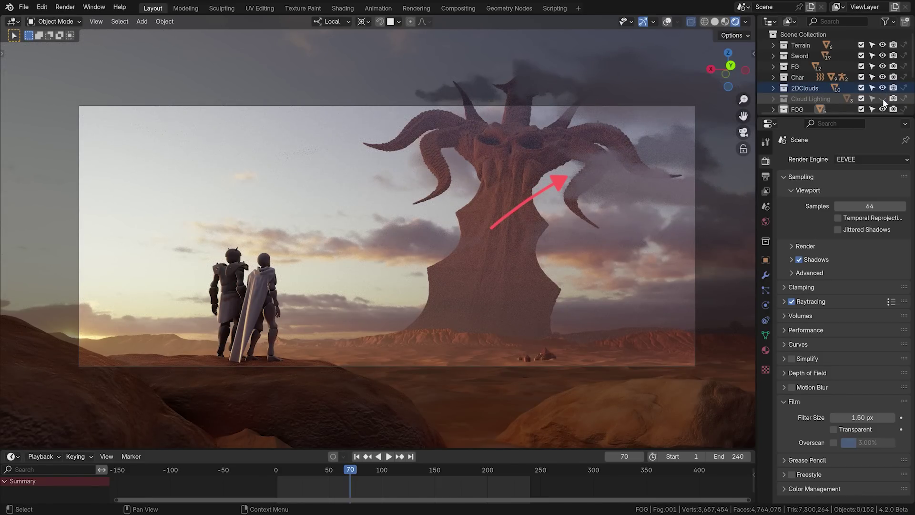
{"action": "left_click", "coordinate": [883, 87]}
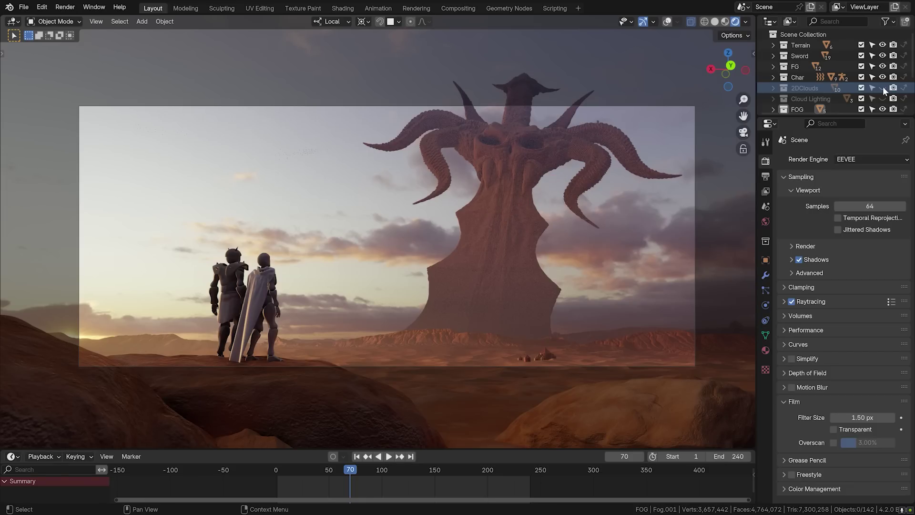
{"action": "left_click", "coordinate": [883, 86]}
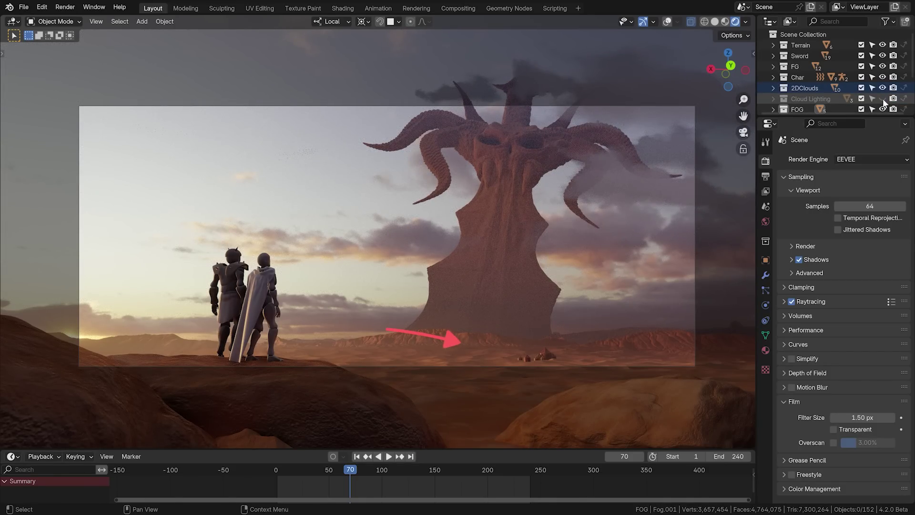
{"action": "left_click", "coordinate": [884, 99]}
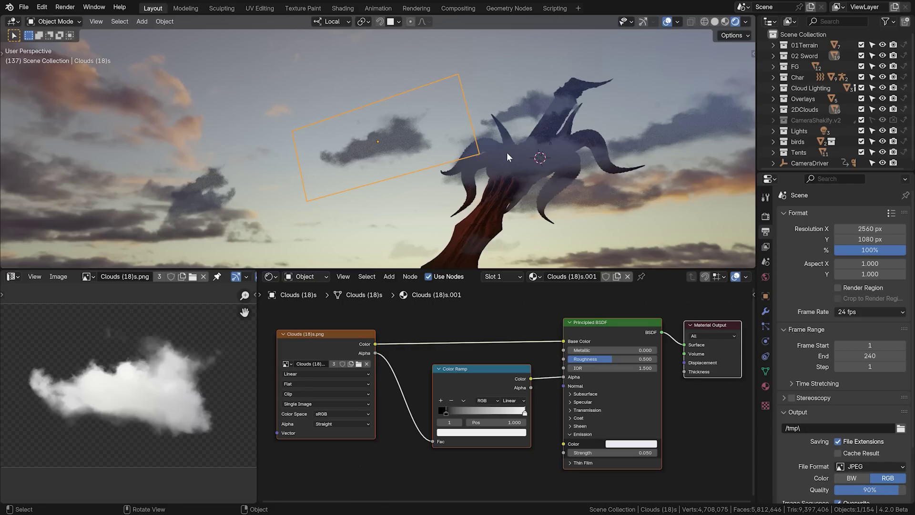
{"action": "mouse_move", "coordinate": [507, 152]}
{"action": "middle_mouse_down"}
{"action": "mouse_move", "coordinate": [430, 173]}
{"action": "mouse_move", "coordinate": [523, 134]}
{"action": "mouse_move", "coordinate": [513, 148]}
{"action": "mouse_move", "coordinate": [545, 134]}
{"action": "middle_mouse_up"}
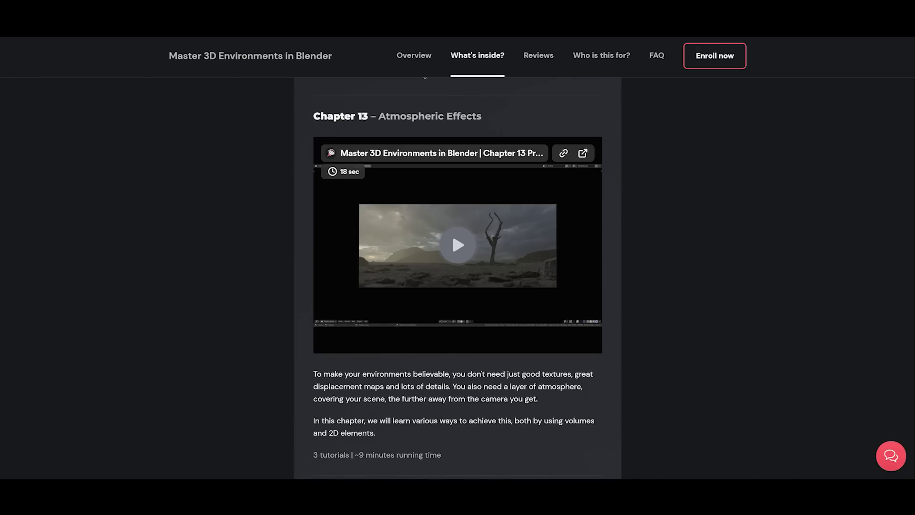
{"action": "scroll", "coordinate": [458, 280], "scroll_direction": "up", "scroll_amount": 5}
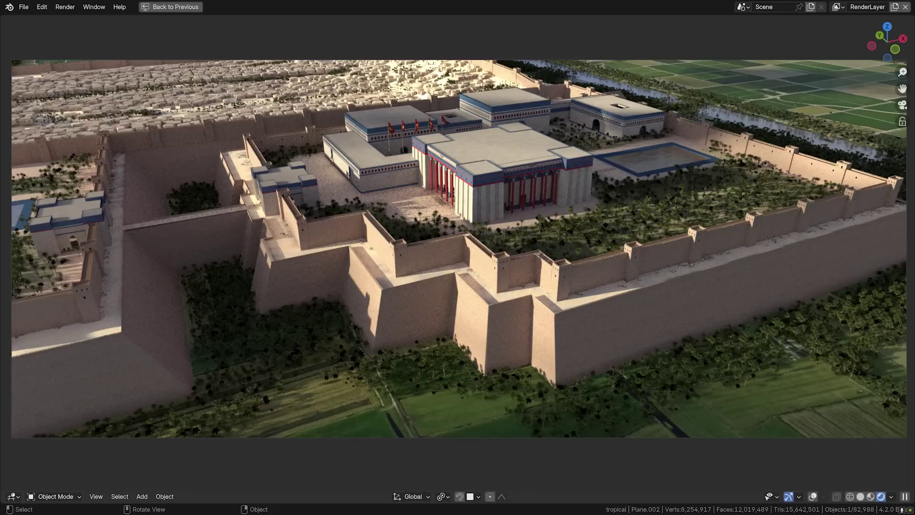
{"action": "scroll", "coordinate": [481, 207], "scroll_direction": "up", "scroll_amount": 3}
{"action": "scroll", "coordinate": [481, 206], "scroll_direction": "up", "scroll_amount": 5}
{"action": "scroll", "coordinate": [482, 207], "scroll_direction": "up", "scroll_amount": 4}
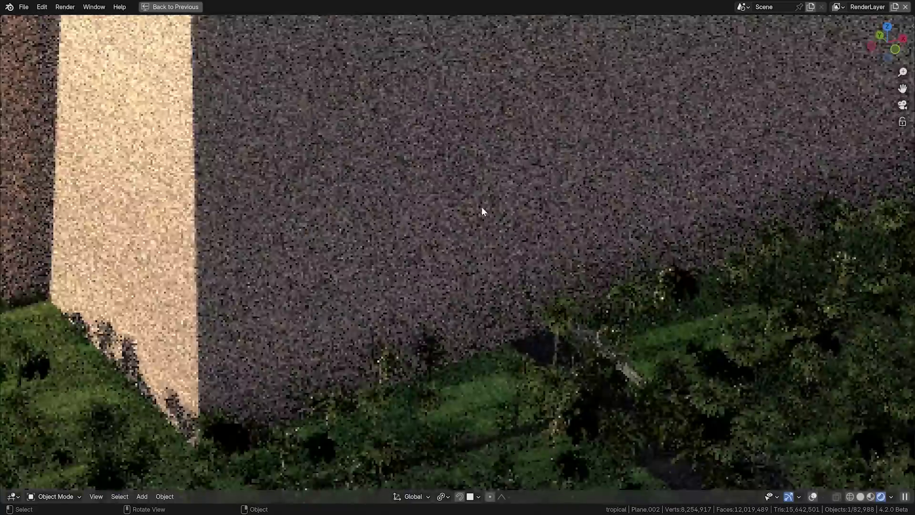
Orbit the view to look down onto the top of the palace wall.
{"action": "middle_click_drag", "start_coordinate": [500, 204], "coordinate": [541, 281]}
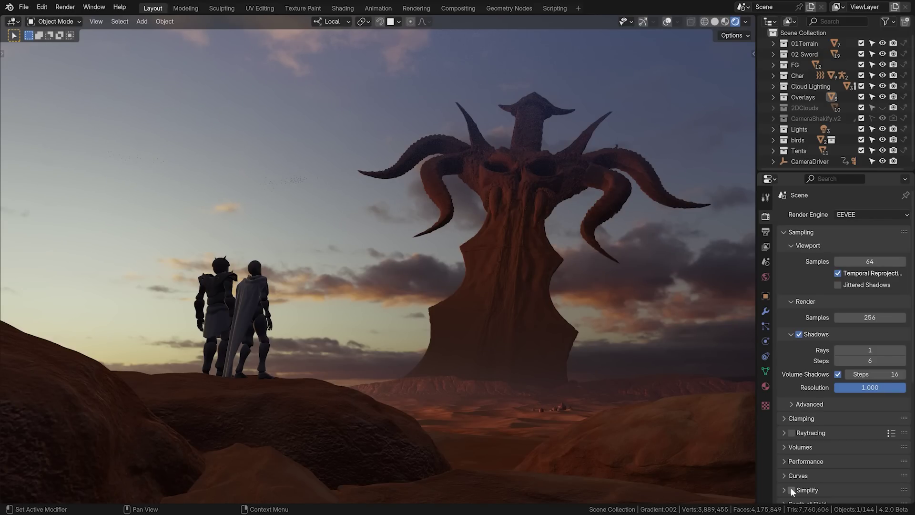
{"action": "left_click", "coordinate": [791, 490]}
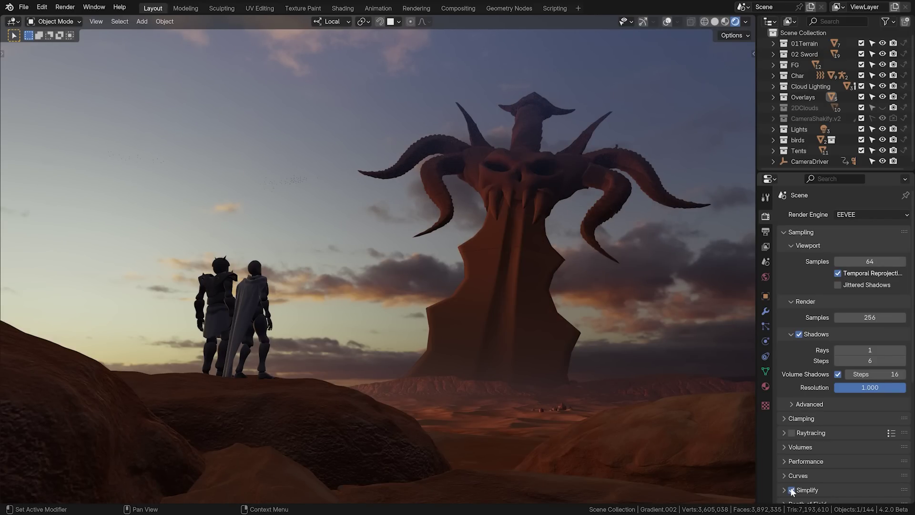
{"action": "left_click", "coordinate": [792, 491]}
{"action": "left_click", "coordinate": [796, 489]}
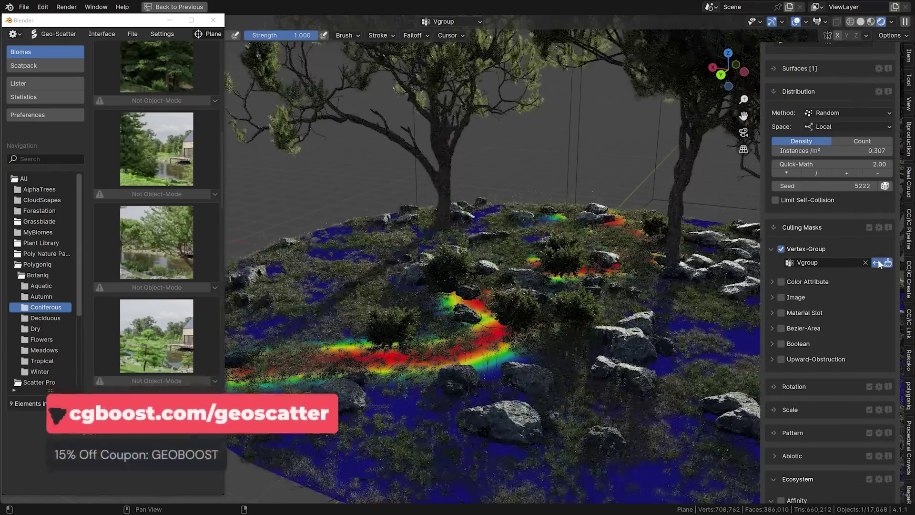
Turn off the viewport overlays to remove the weight-paint colours.
{"action": "left_click", "coordinate": [797, 22]}
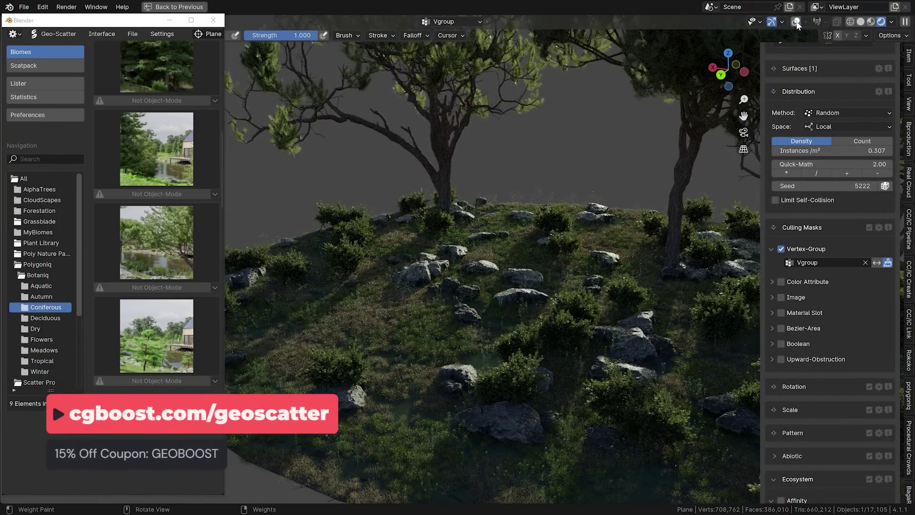